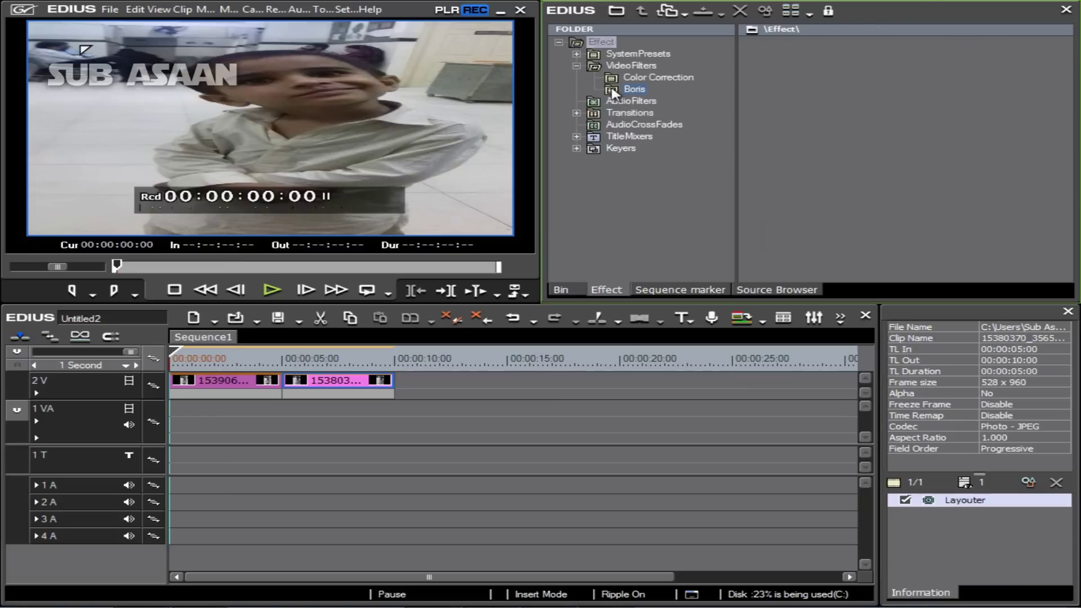
Apply the Boris FX 10 FL filter to the first clip on track 2V and add the Hollywood FX 4.6 filter in its editor
{"action": "left_click_drag", "start_coordinate": [779, 75], "coordinate": [288, 387]}
{"action": "double_click", "coordinate": [974, 513]}
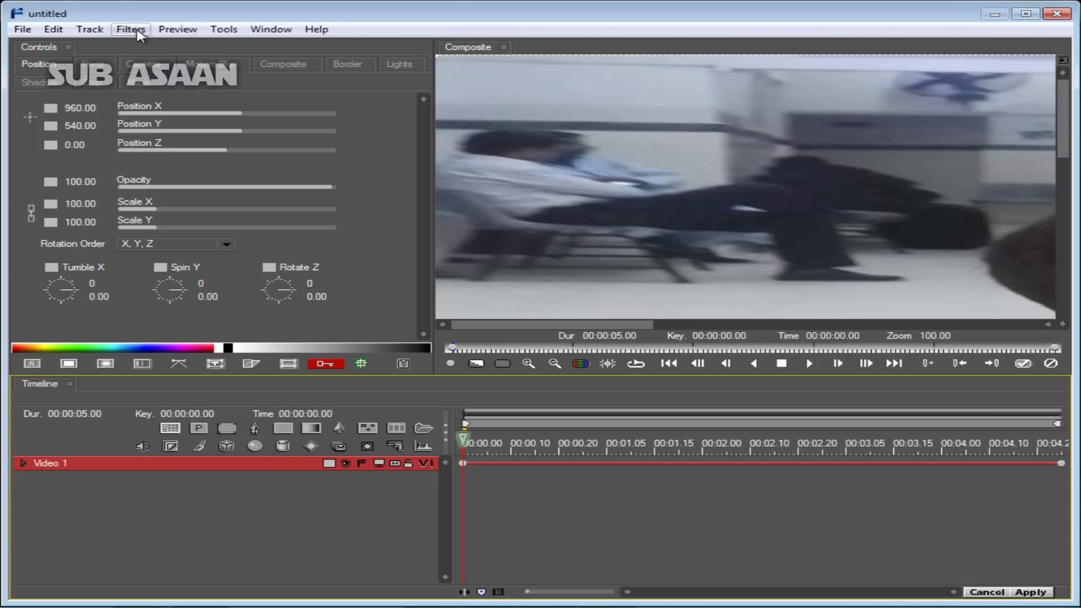
{"action": "left_click", "coordinate": [139, 33]}
{"action": "mouse_move", "coordinate": [160, 166]}
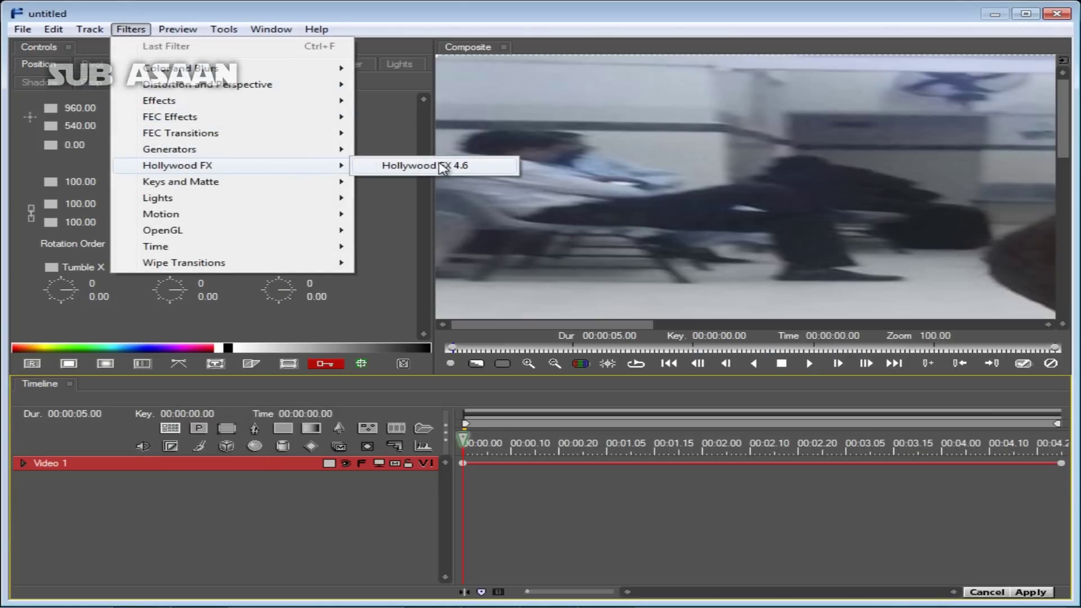
{"action": "left_click", "coordinate": [444, 167]}
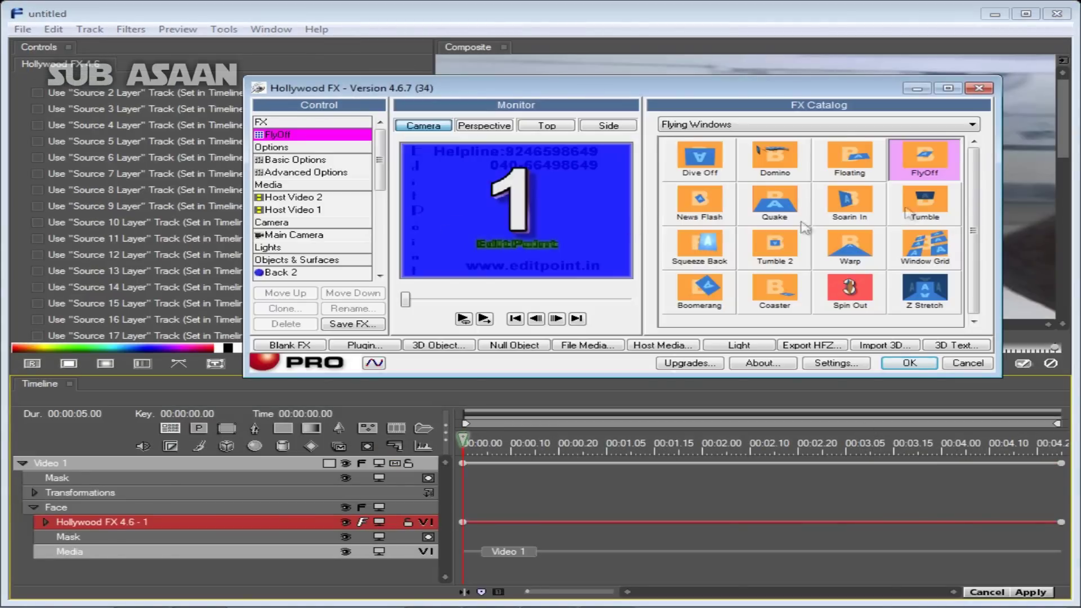
Examine the category list and the Specialty Effects category in the FX catalog, then close the editor without saving the effect settings
{"action": "left_click", "coordinate": [972, 125]}
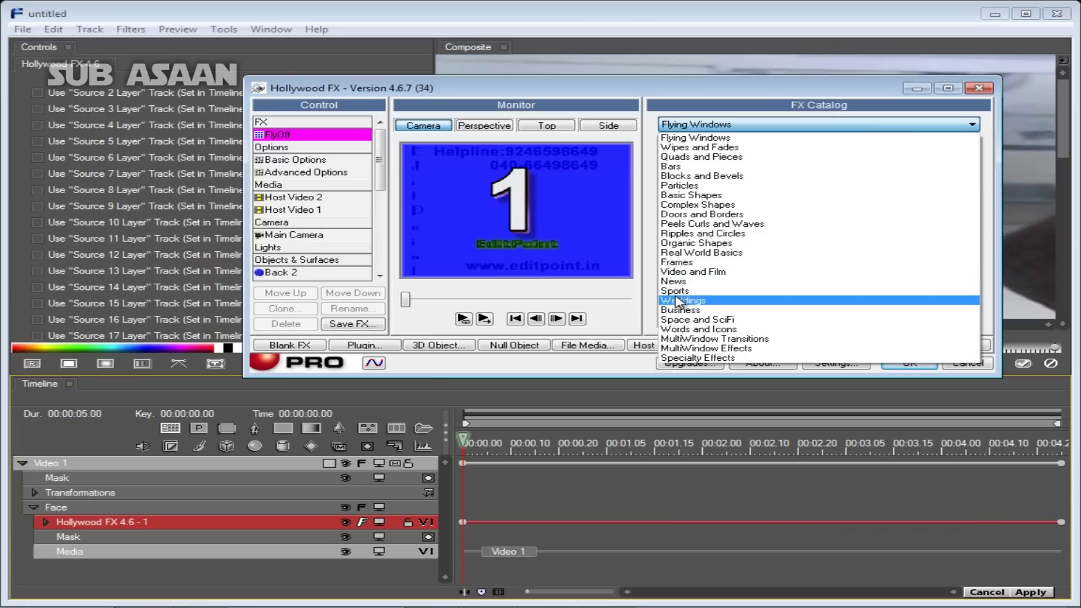
{"action": "left_click", "coordinate": [682, 358]}
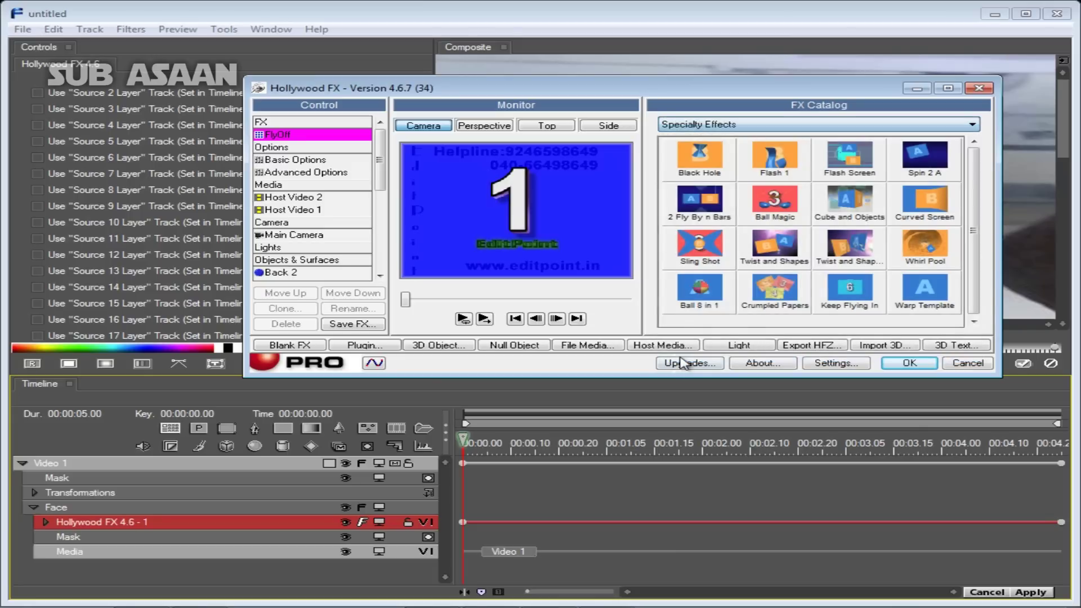
{"action": "left_click", "coordinate": [972, 125]}
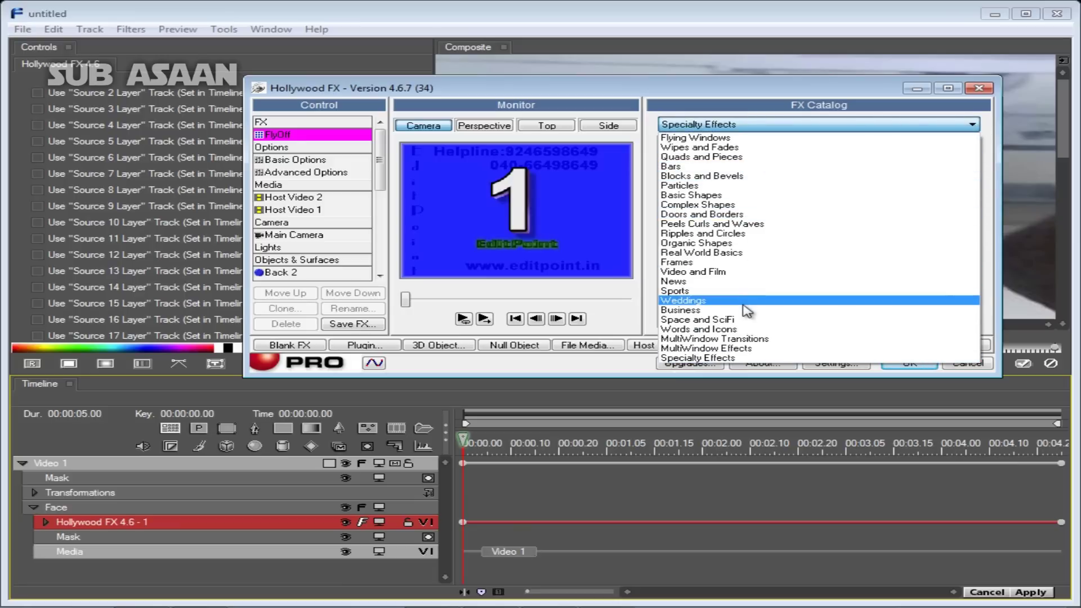
{"action": "left_click", "coordinate": [743, 358]}
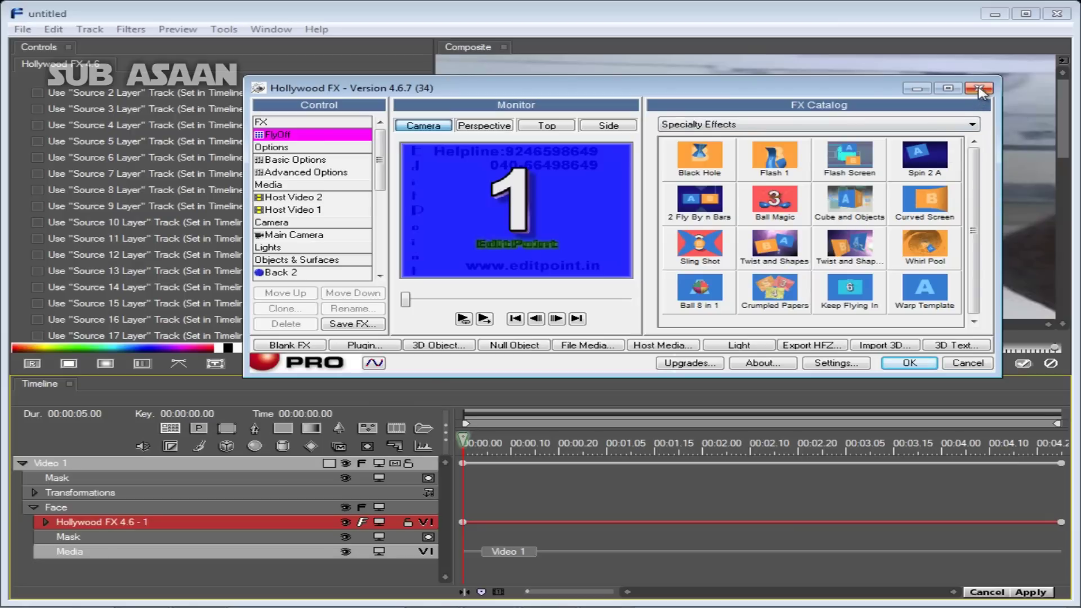
{"action": "left_click", "coordinate": [978, 90]}
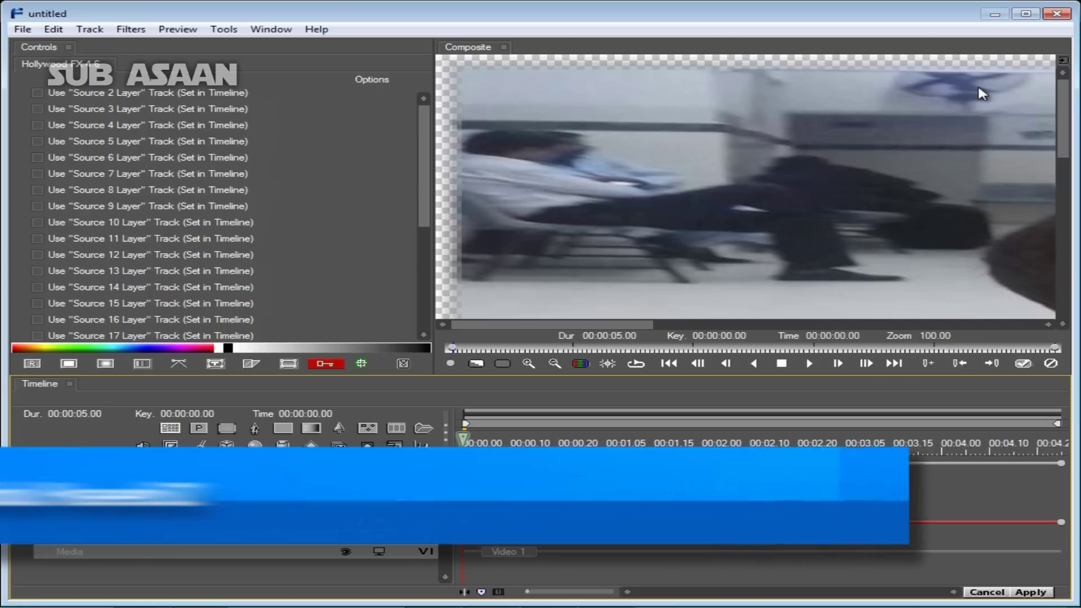
{"action": "left_click", "coordinate": [1055, 14]}
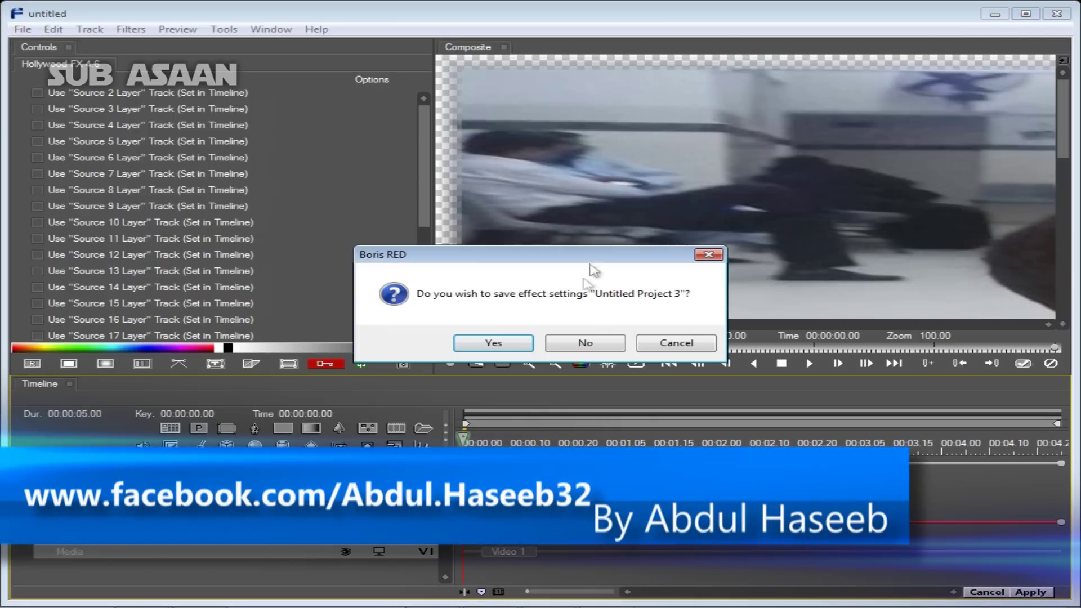
{"action": "left_click", "coordinate": [584, 343]}
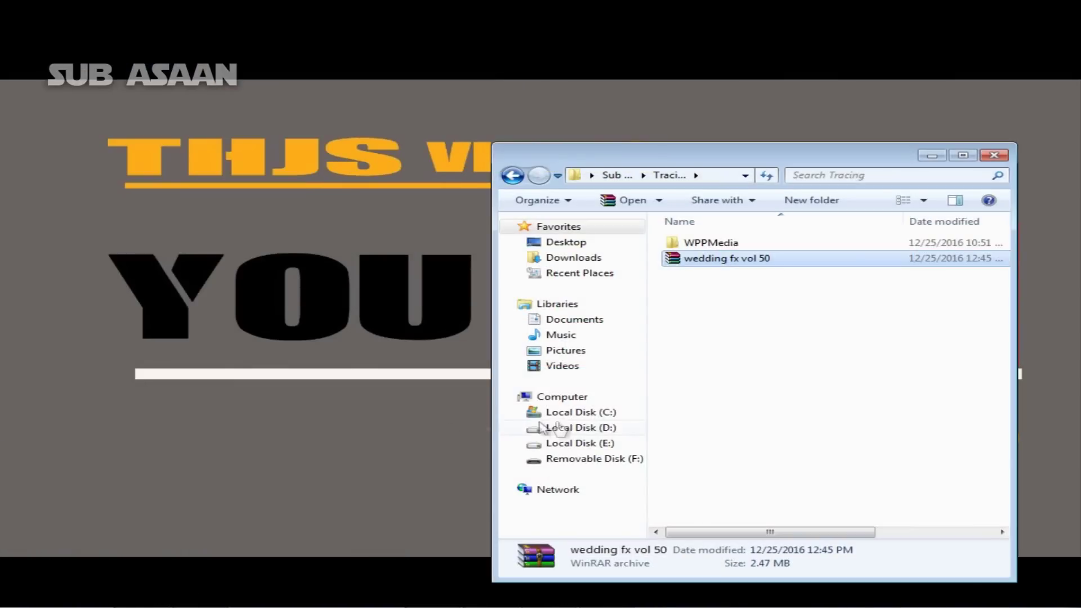
Extract the wedding fx vol 50 archive within the Tracing folder and open the extracted folder
{"action": "left_click_drag", "start_coordinate": [737, 159], "coordinate": [552, 79]}
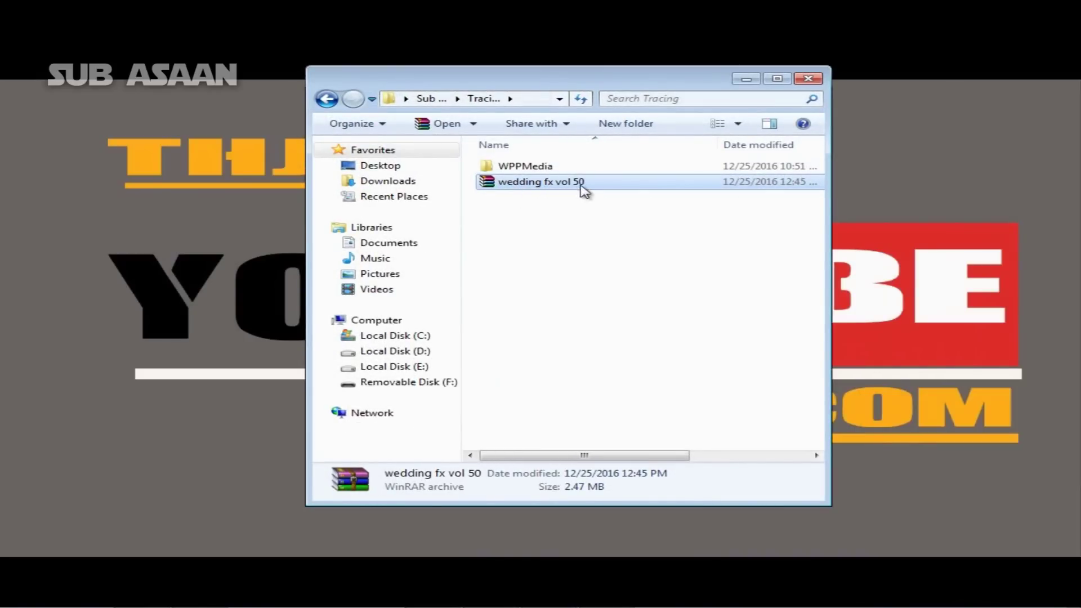
{"action": "right_click", "coordinate": [550, 185]}
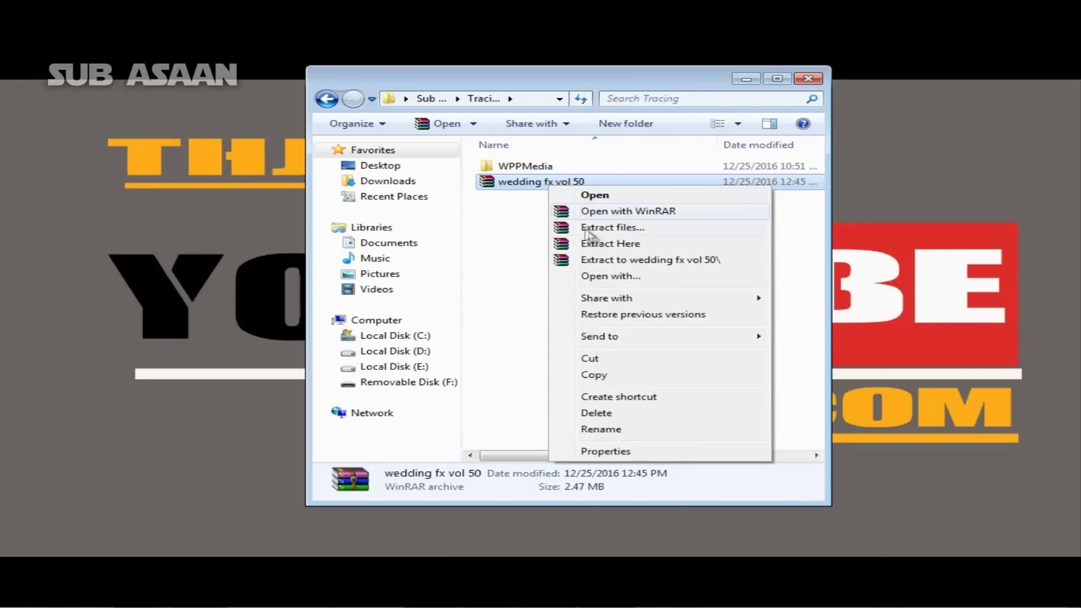
{"action": "left_click", "coordinate": [600, 246]}
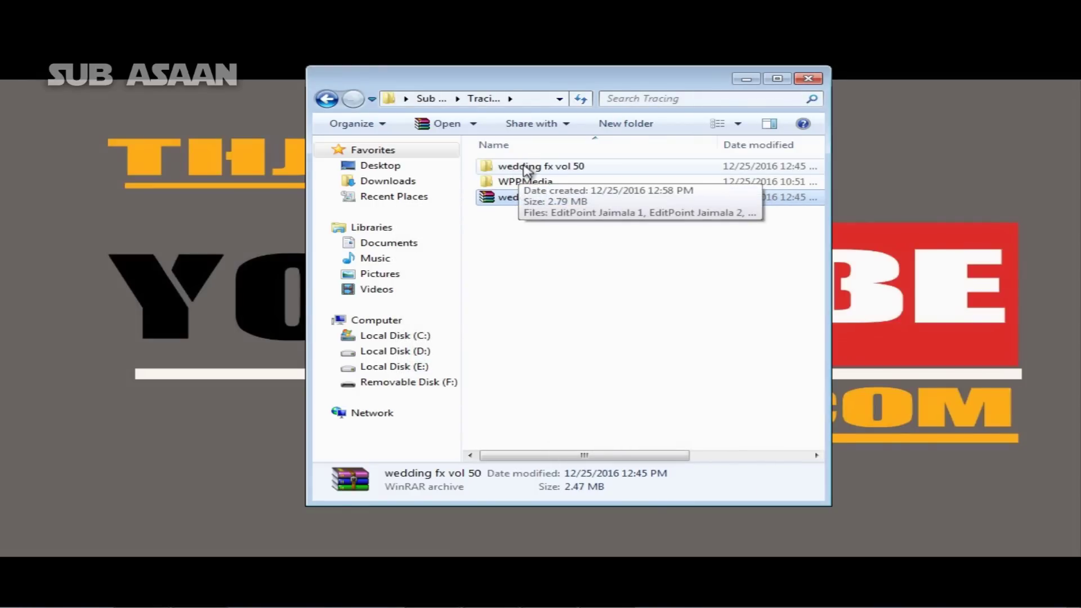
{"action": "double_click", "coordinate": [525, 167]}
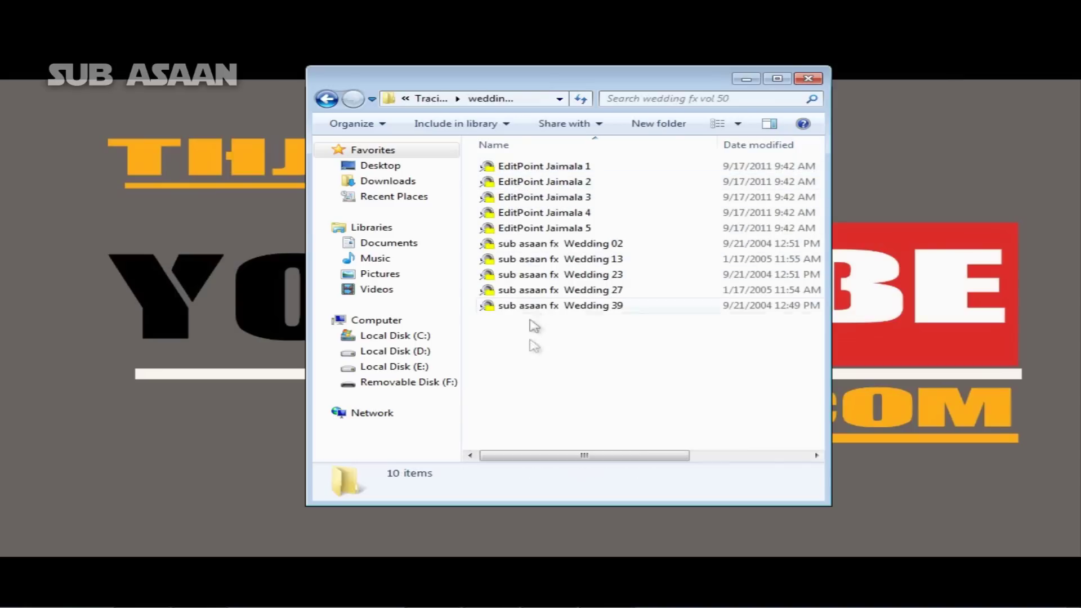
Install the EditPoint Jaimala 1 effect file and reinstall it using the recommended compatibility settings
{"action": "left_click", "coordinate": [525, 171]}
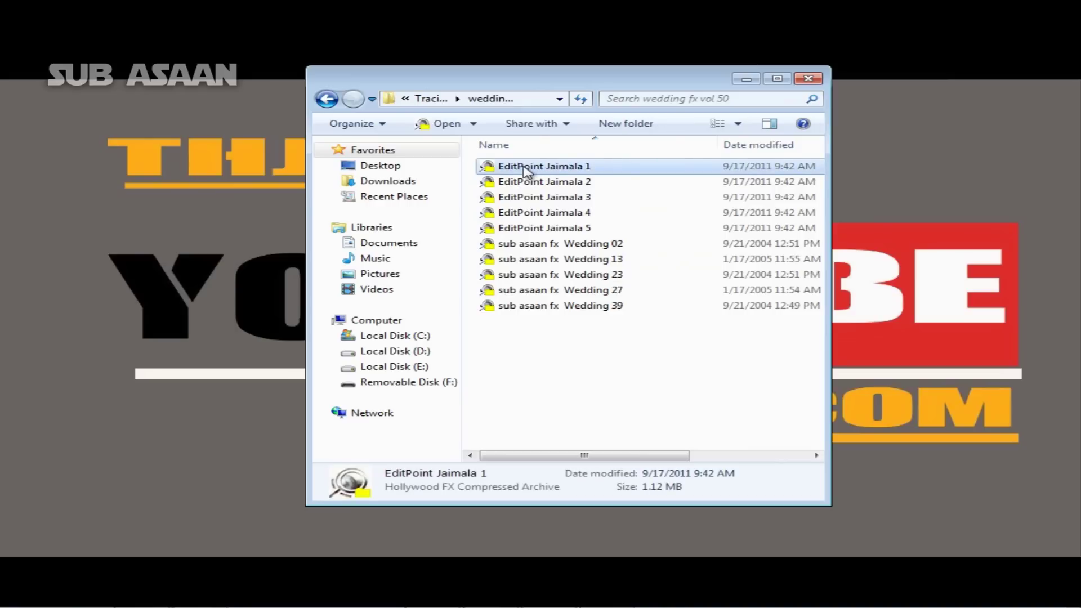
{"action": "key", "text": "shift+Down"}
{"action": "key", "text": "ctrl+a"}
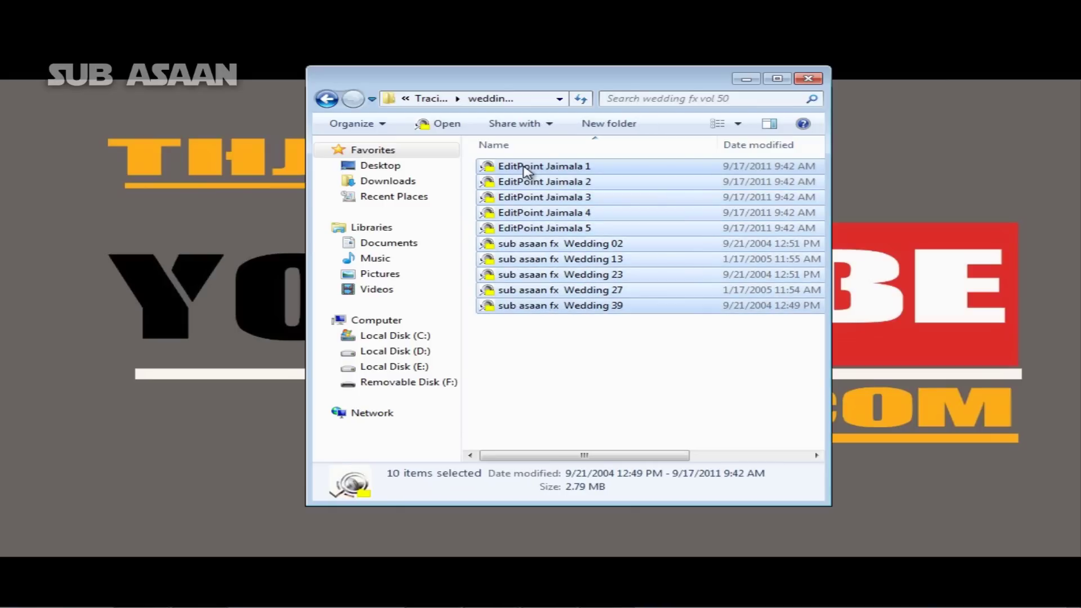
{"action": "double_click", "coordinate": [525, 171]}
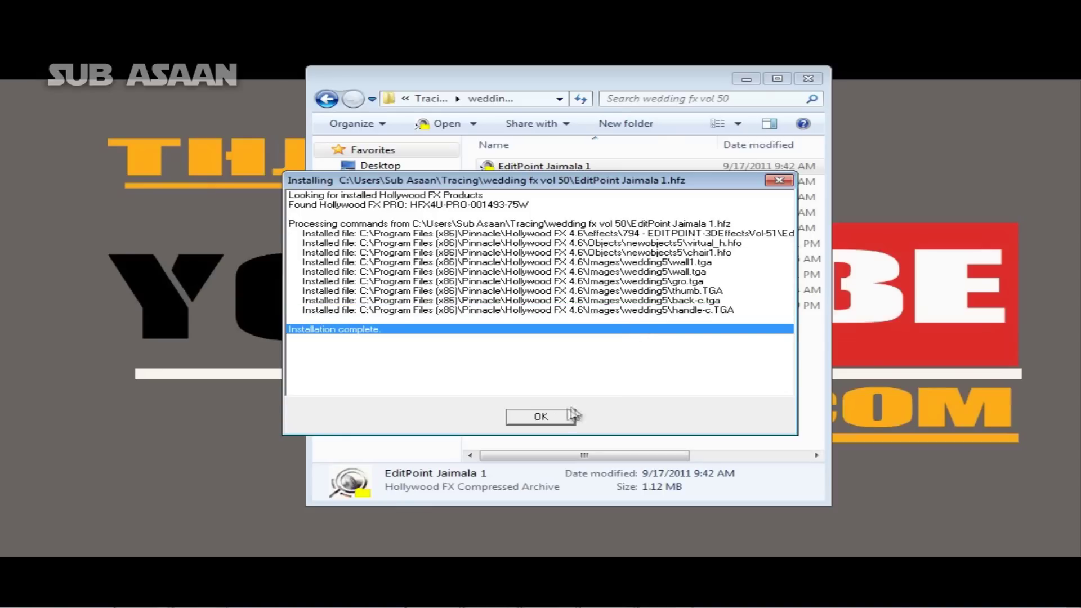
{"action": "left_click", "coordinate": [548, 417]}
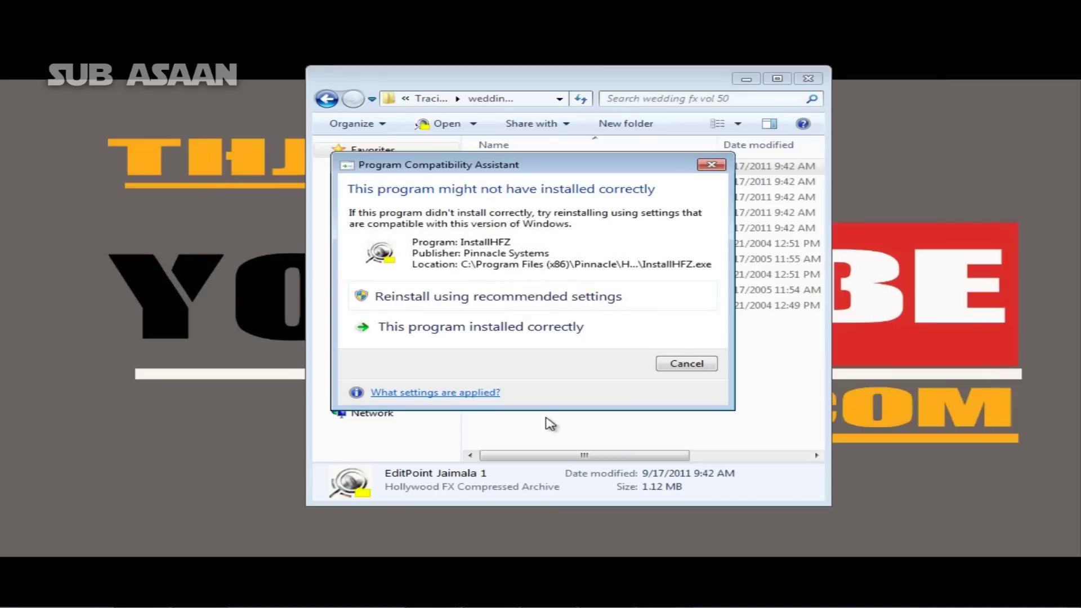
{"action": "left_click", "coordinate": [528, 316]}
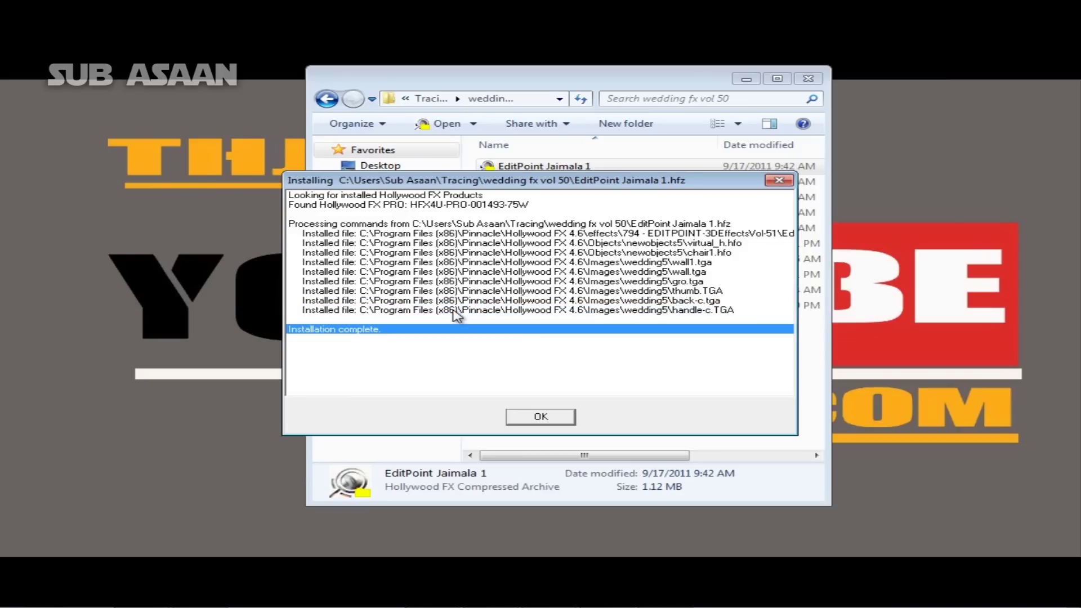
{"action": "left_click", "coordinate": [541, 419]}
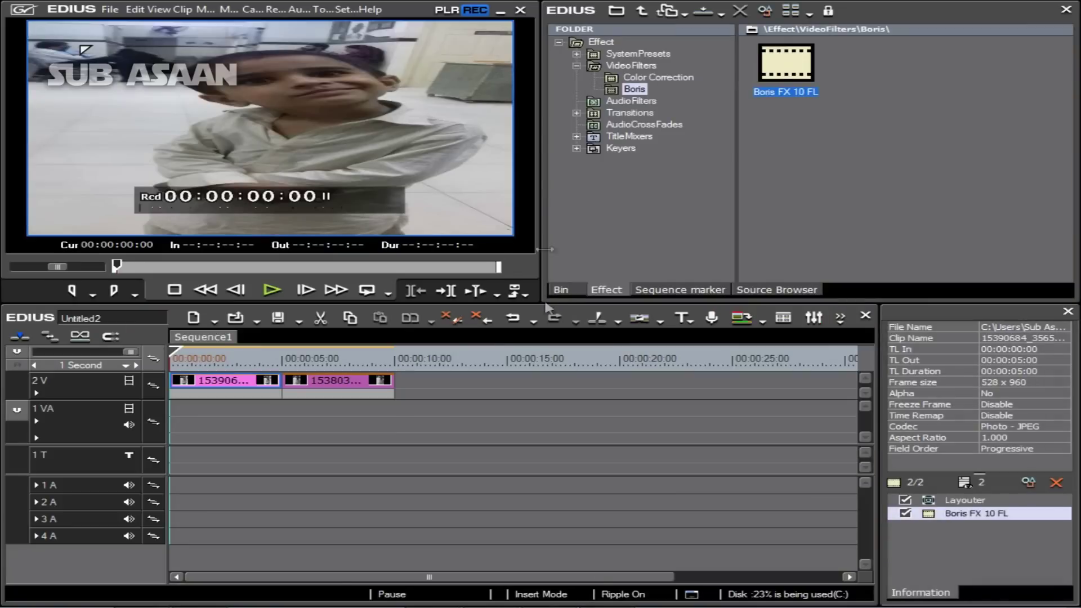
Switch to EDIUS, apply Boris FX 10 FL to the first clip again and add the Hollywood FX 4.6 filter to it
{"action": "left_click_drag", "start_coordinate": [786, 64], "coordinate": [281, 391]}
{"action": "left_click", "coordinate": [976, 526]}
{"action": "double_click", "coordinate": [976, 526]}
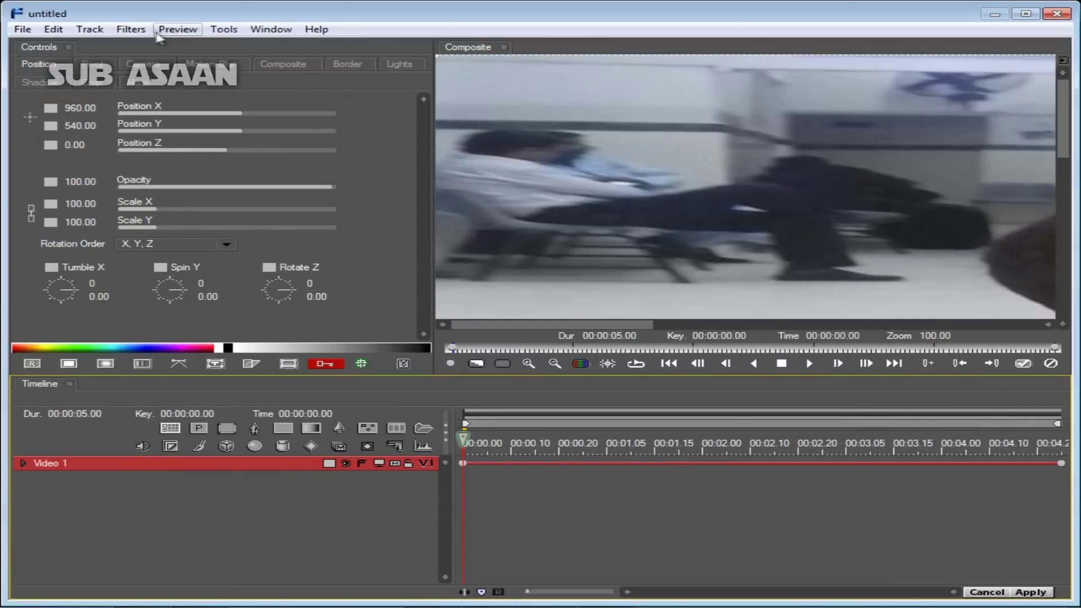
{"action": "left_click", "coordinate": [131, 30]}
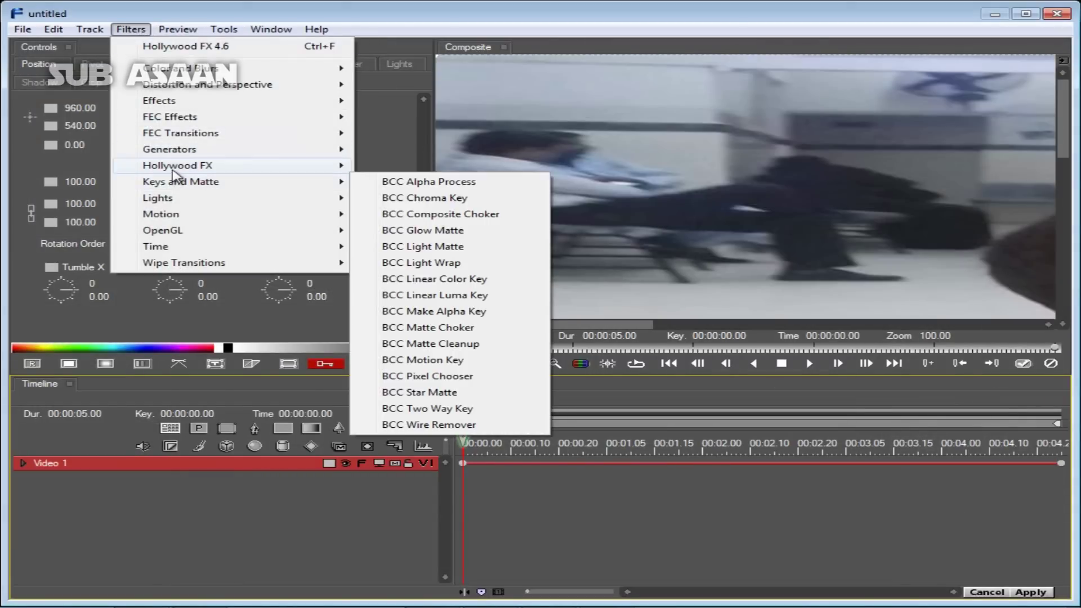
{"action": "mouse_move", "coordinate": [174, 169]}
{"action": "left_click", "coordinate": [414, 165]}
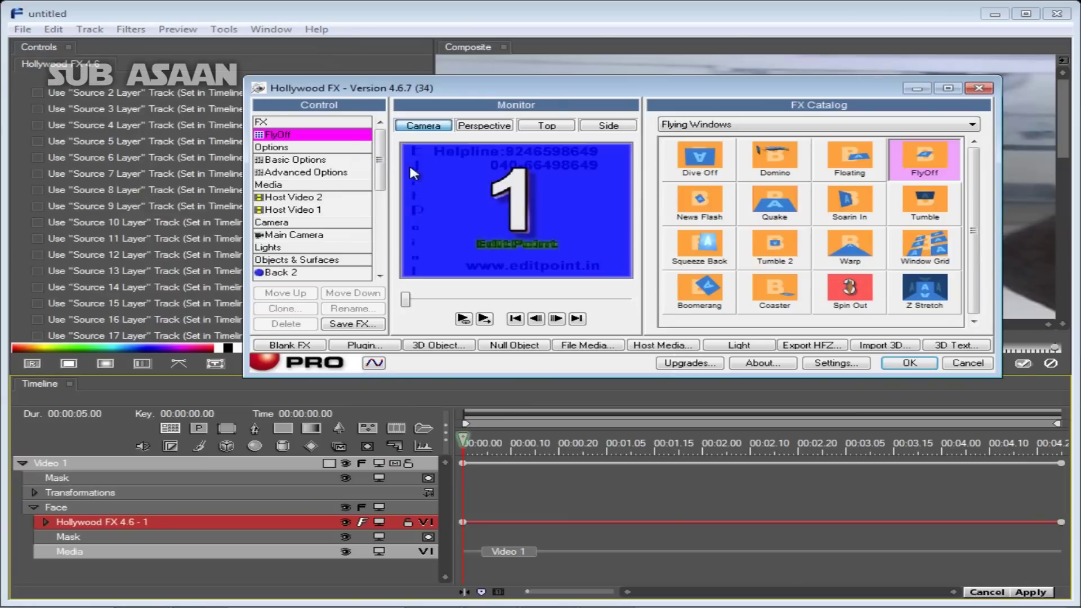
Check the category list and the Blocks and Bevels category in the FX catalog, then close the editor and save the effect settings
{"action": "left_click", "coordinate": [972, 125]}
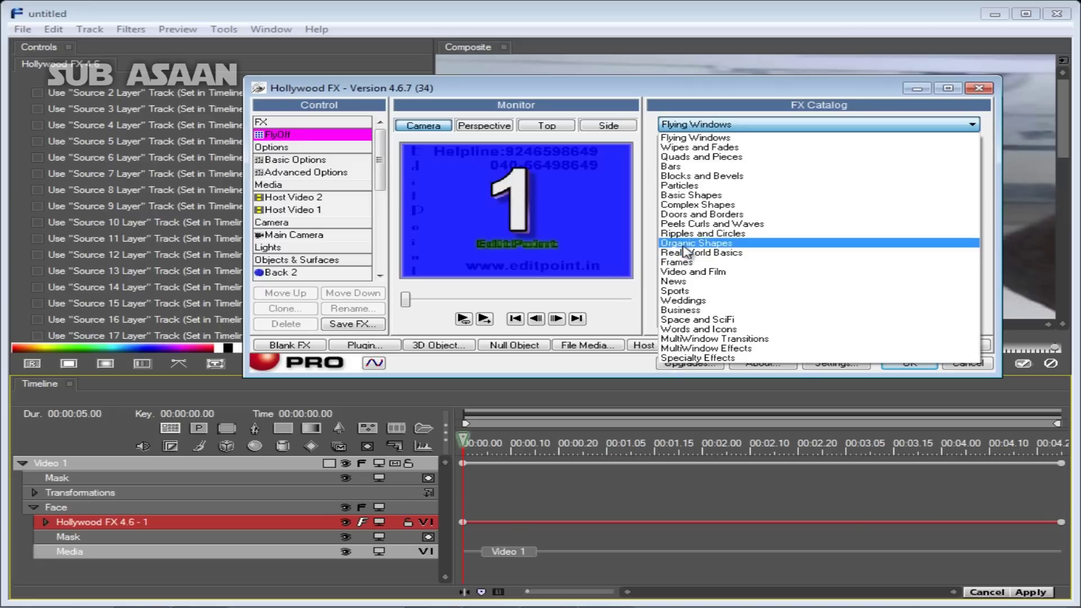
{"action": "left_click", "coordinate": [684, 177]}
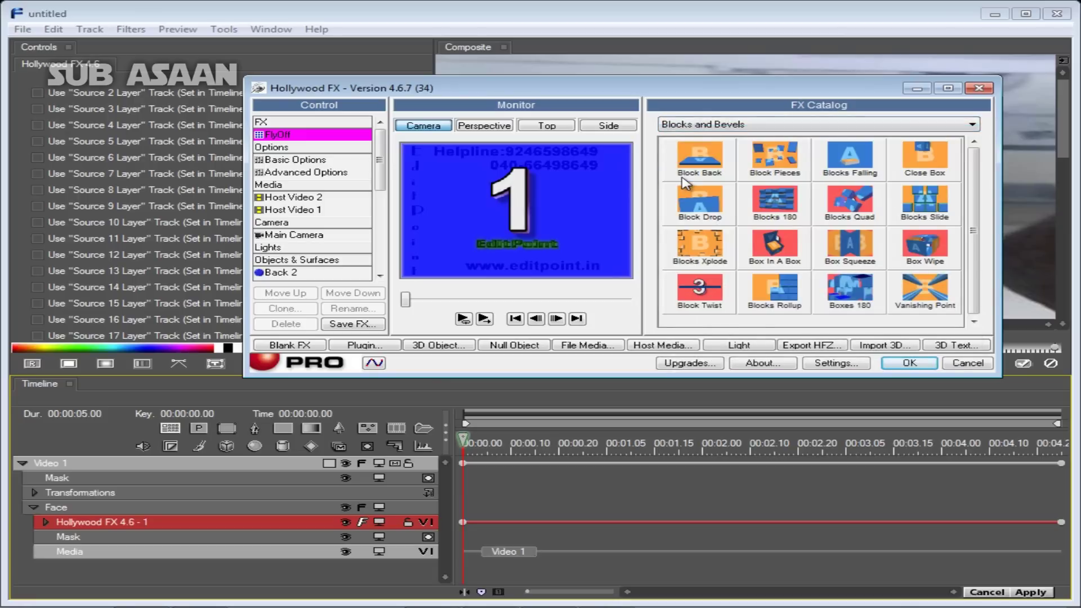
{"action": "left_click", "coordinate": [955, 129]}
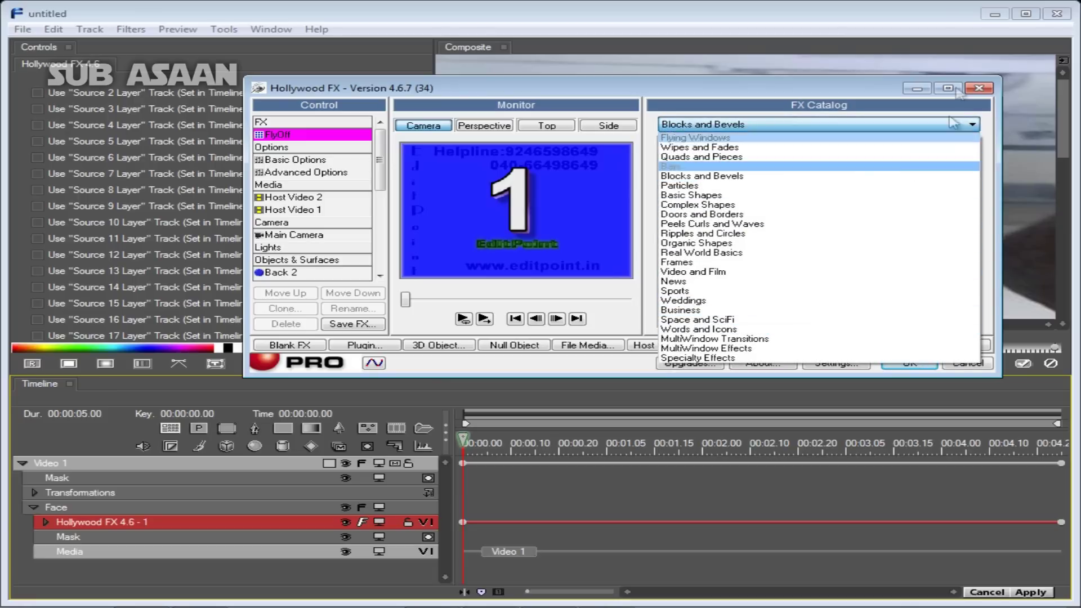
{"action": "left_click", "coordinate": [979, 87]}
{"action": "left_click", "coordinate": [979, 87]}
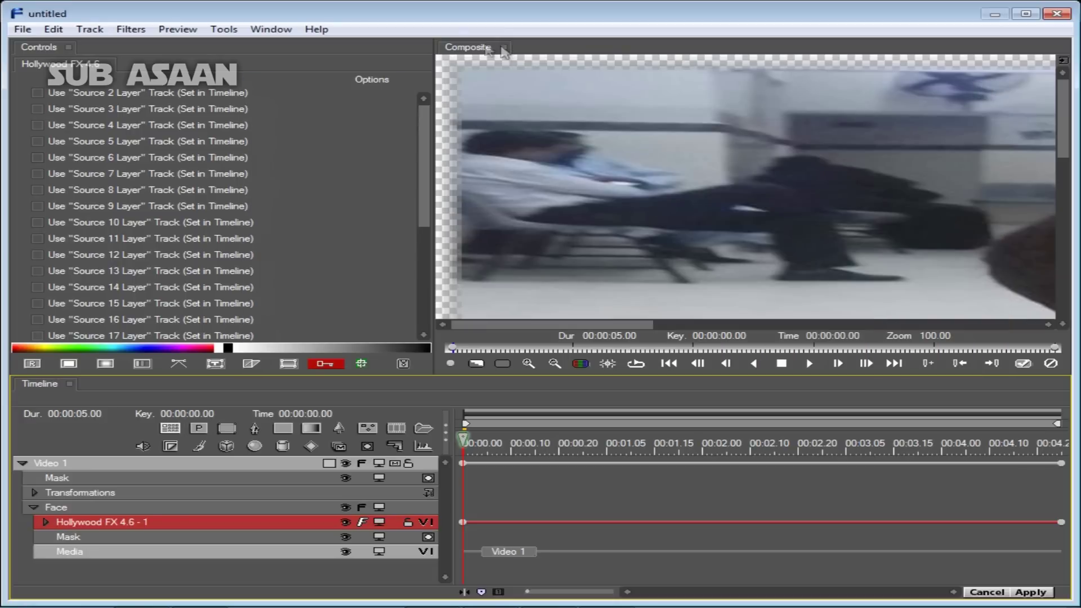
{"action": "left_click", "coordinate": [1058, 14]}
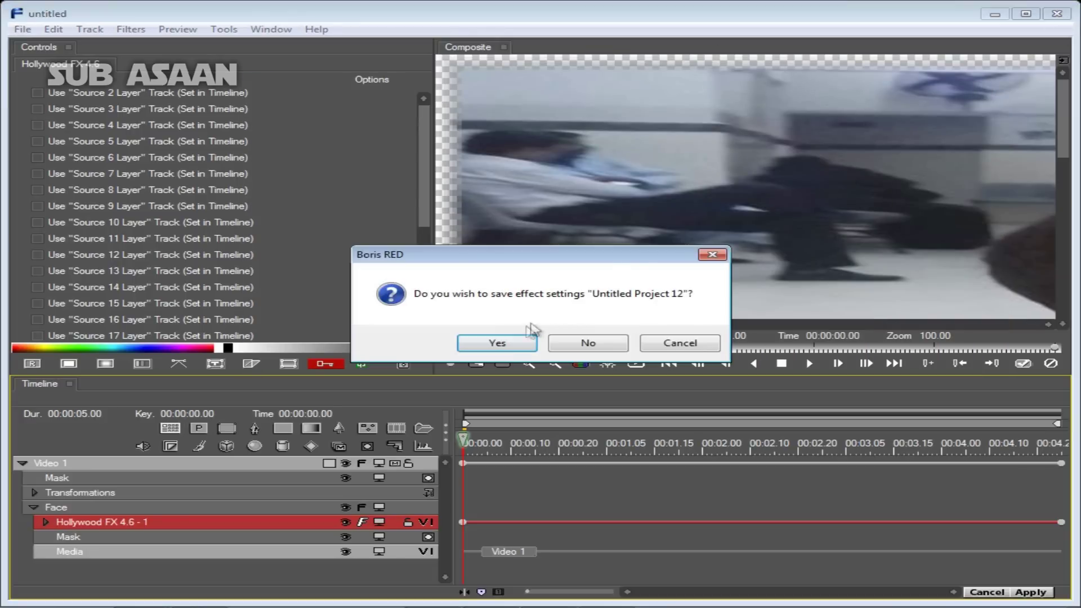
{"action": "left_click", "coordinate": [503, 344]}
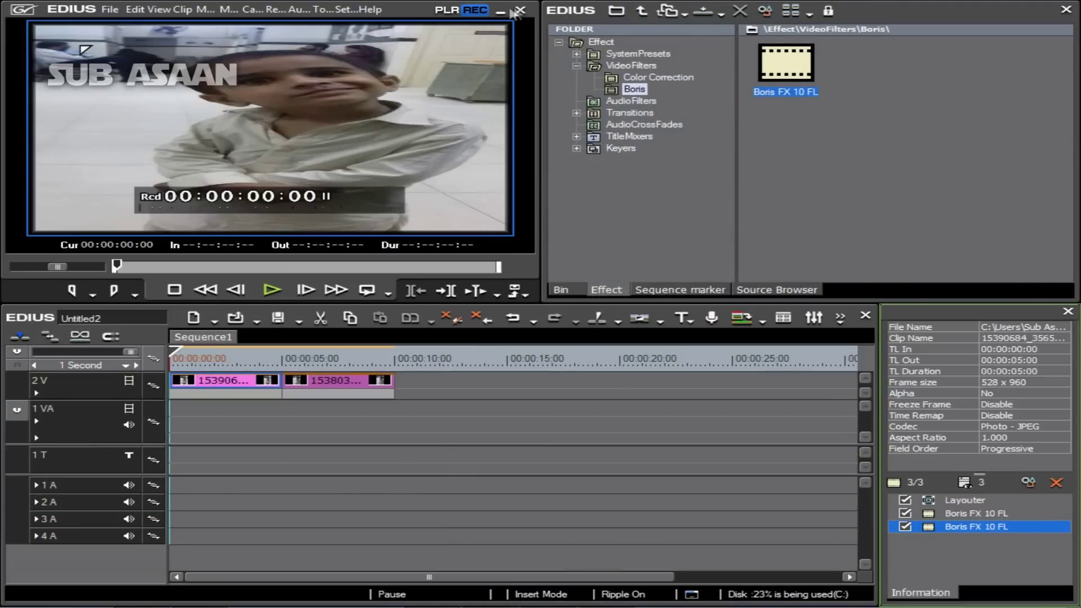
Restart EDIUS 6 and create a new project from the start screen
{"action": "left_click", "coordinate": [519, 10]}
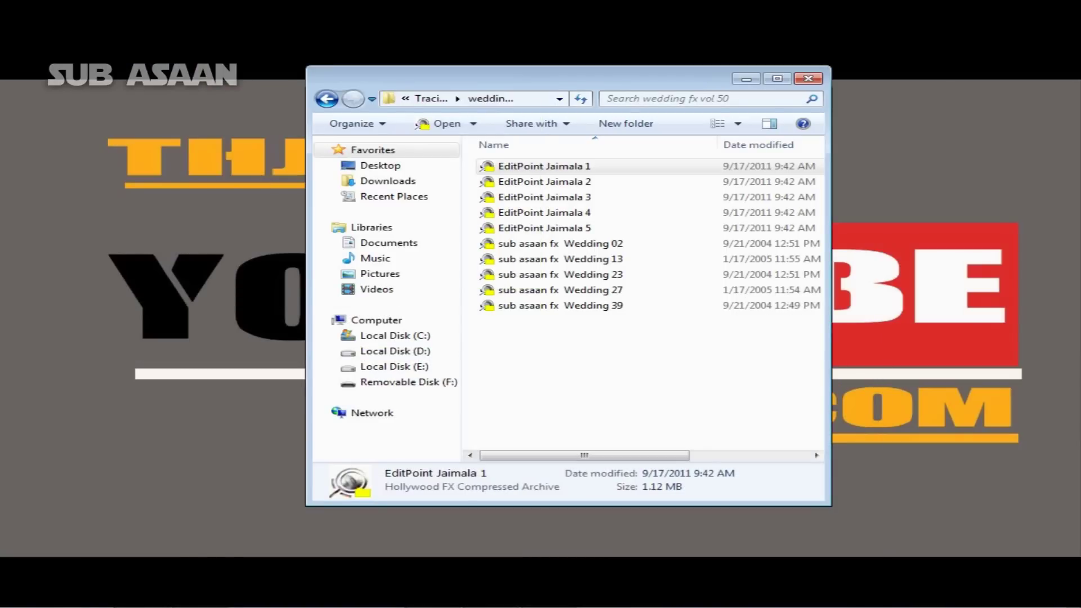
{"action": "key", "text": "super"}
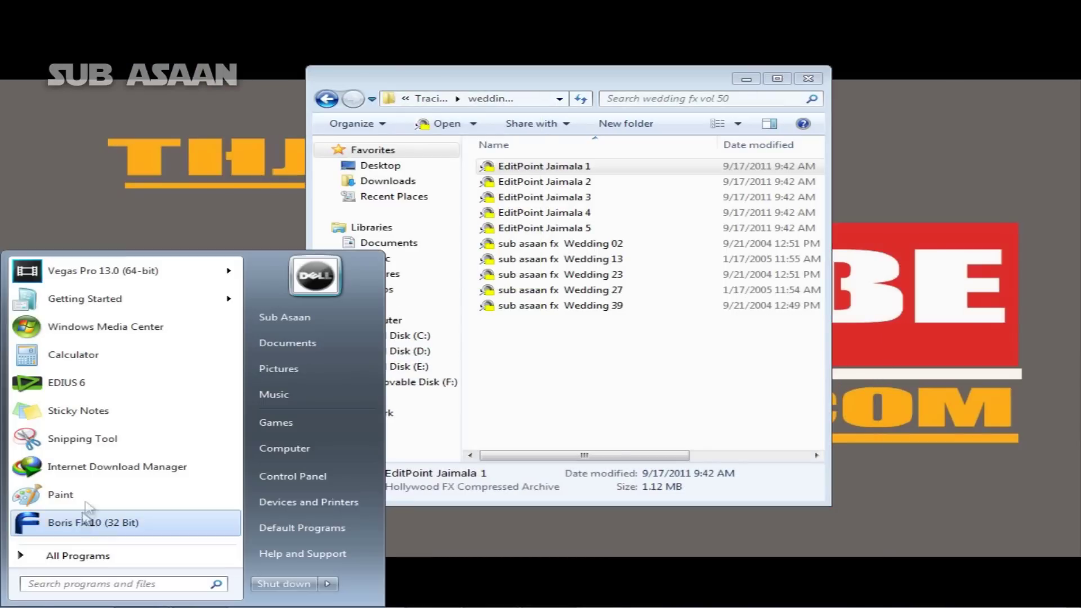
{"action": "left_click", "coordinate": [78, 388]}
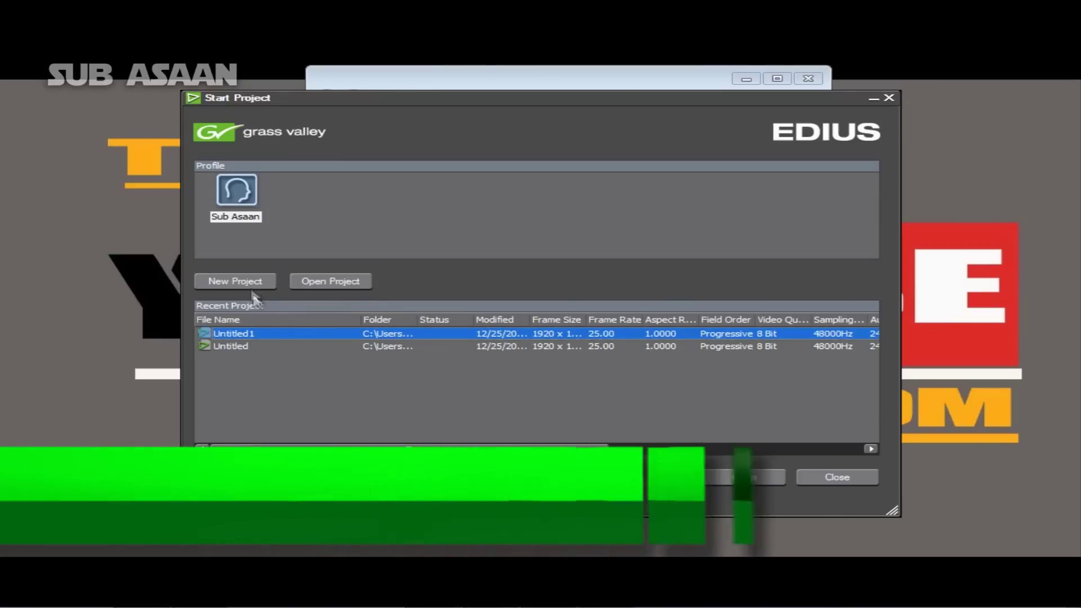
{"action": "left_click", "coordinate": [252, 285]}
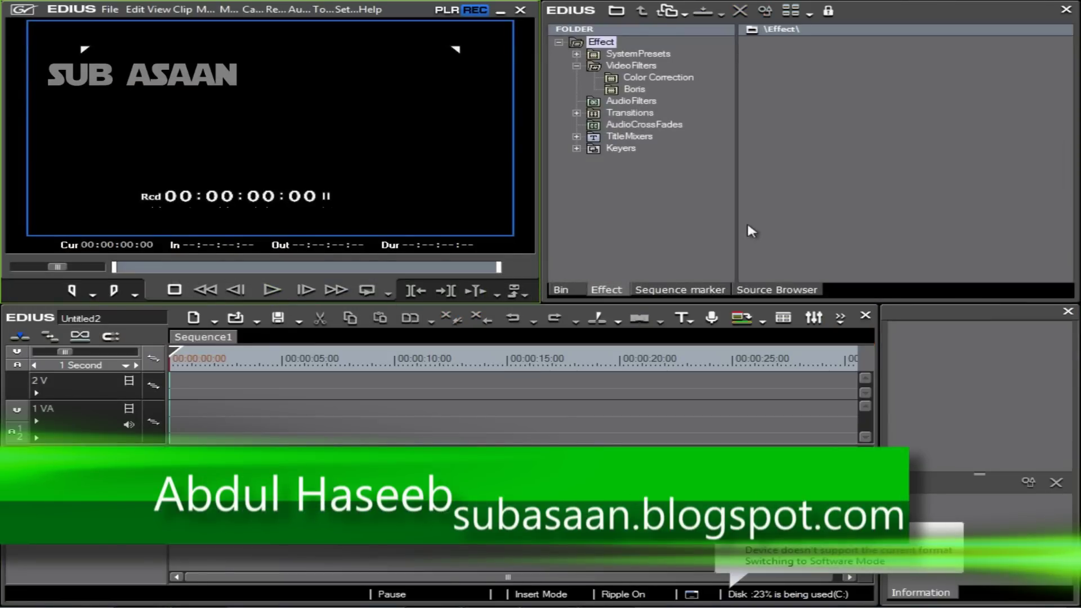
Import the photos starting with 15401048 and 15390684 from My Pictures into the bin and place both on track 1 VA
{"action": "left_click", "coordinate": [573, 289]}
{"action": "double_click", "coordinate": [853, 152]}
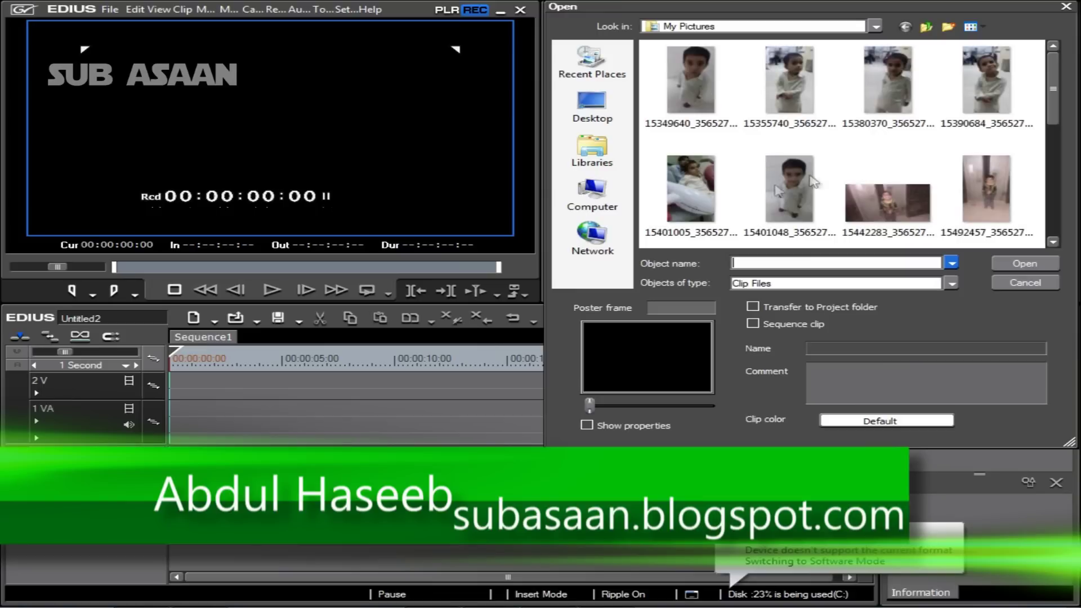
{"action": "left_click", "coordinate": [788, 191]}
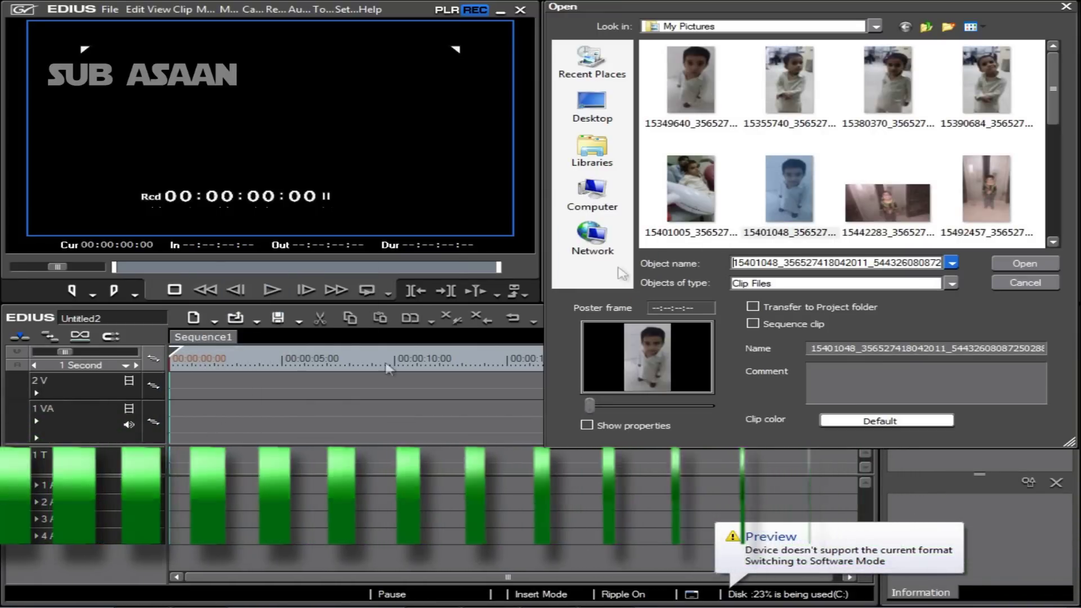
{"action": "left_click", "coordinate": [815, 198]}
{"action": "left_click", "coordinate": [1035, 263]}
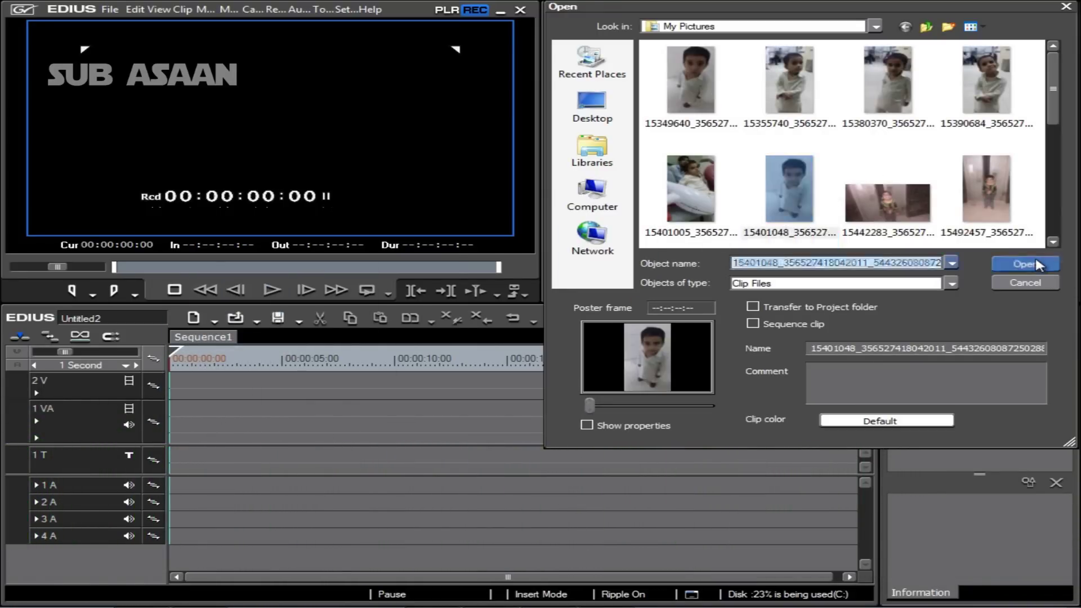
{"action": "double_click", "coordinate": [966, 171]}
{"action": "double_click", "coordinate": [988, 88]}
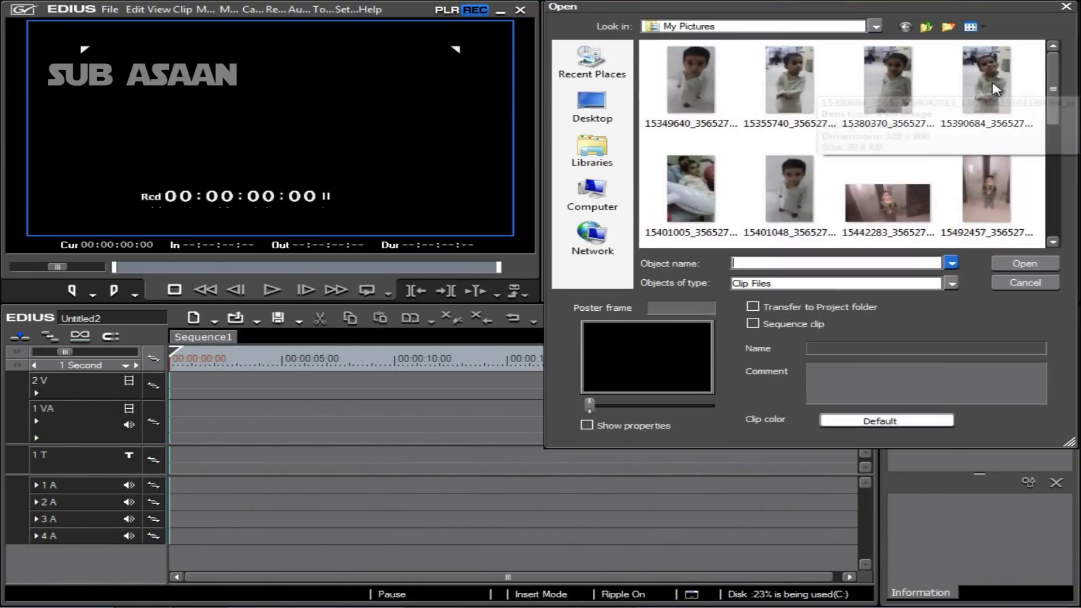
{"action": "left_click_drag", "start_coordinate": [913, 92], "coordinate": [180, 418]}
{"action": "left_click_drag", "start_coordinate": [1001, 87], "coordinate": [298, 434]}
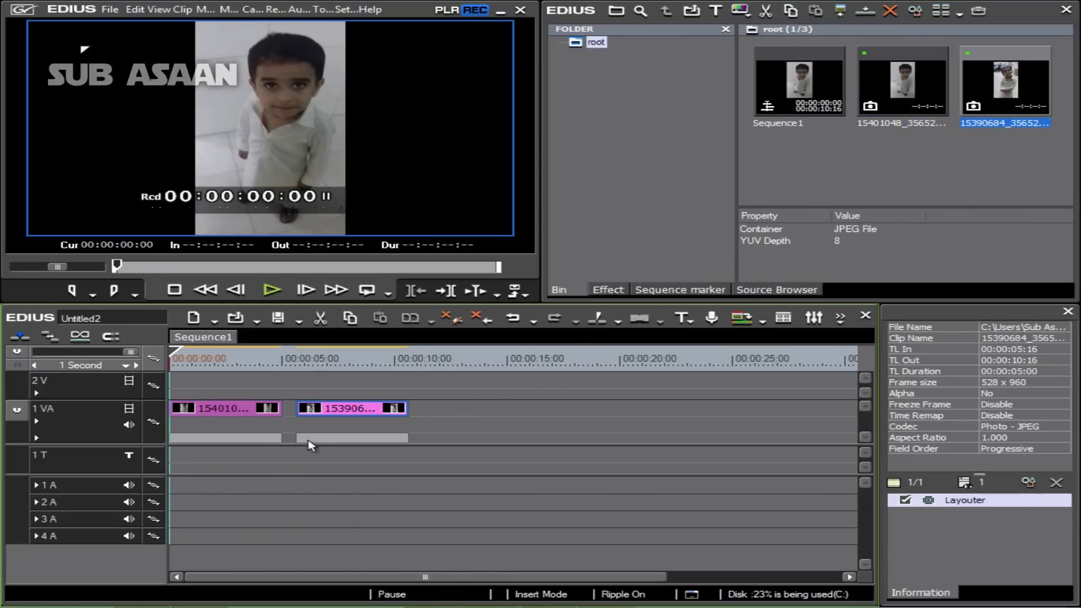
Stretch the first photo clip to fill the frame in the Layouter, with Ignore pixel aspect enabled
{"action": "double_click", "coordinate": [256, 415]}
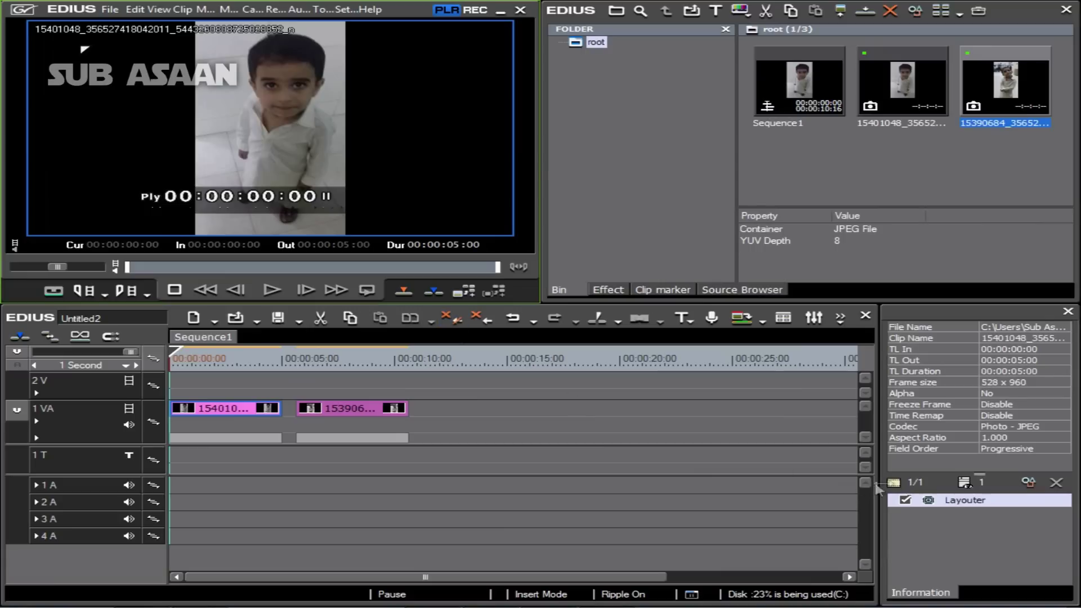
{"action": "left_click", "coordinate": [951, 501]}
{"action": "double_click", "coordinate": [951, 500]}
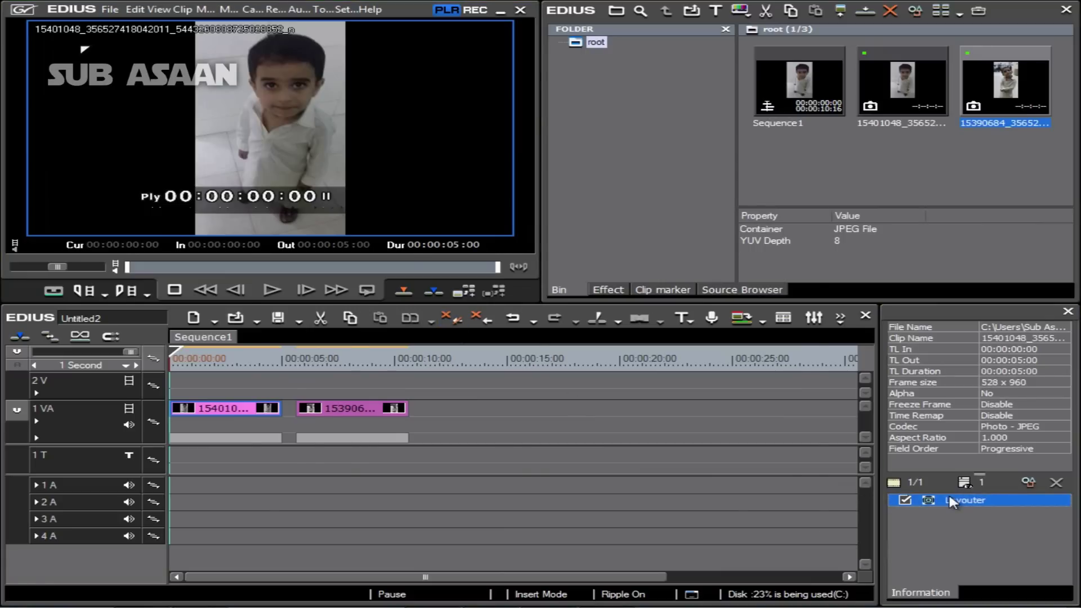
{"action": "left_click_drag", "start_coordinate": [802, 206], "coordinate": [799, 322]}
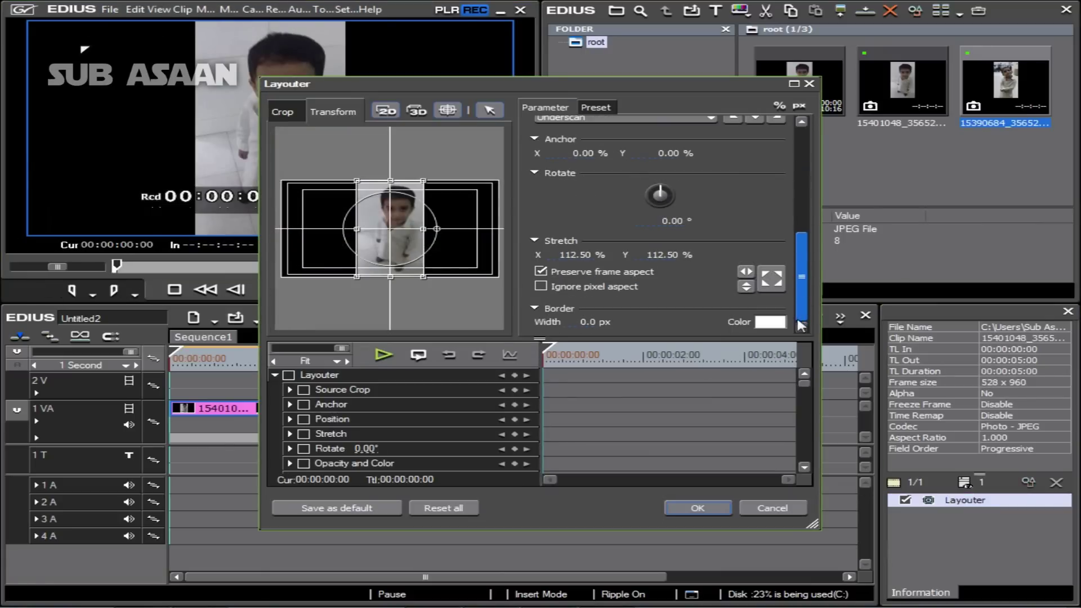
{"action": "left_click", "coordinate": [696, 507]}
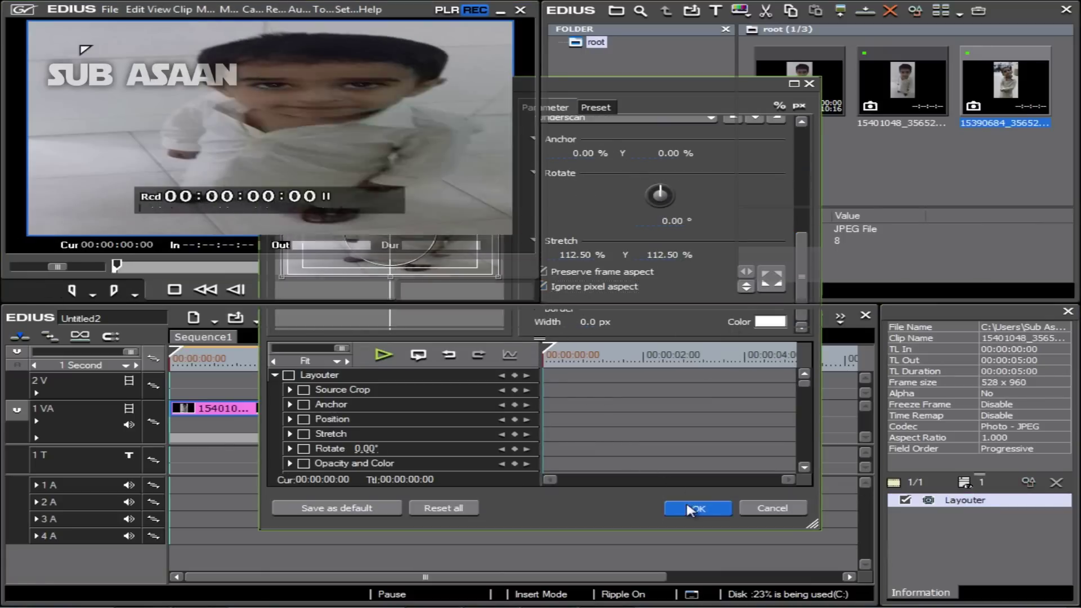
Stretch the second photo clip to fill the frame with Ignore pixel aspect enabled, and move it flush against the first clip
{"action": "left_click", "coordinate": [333, 411]}
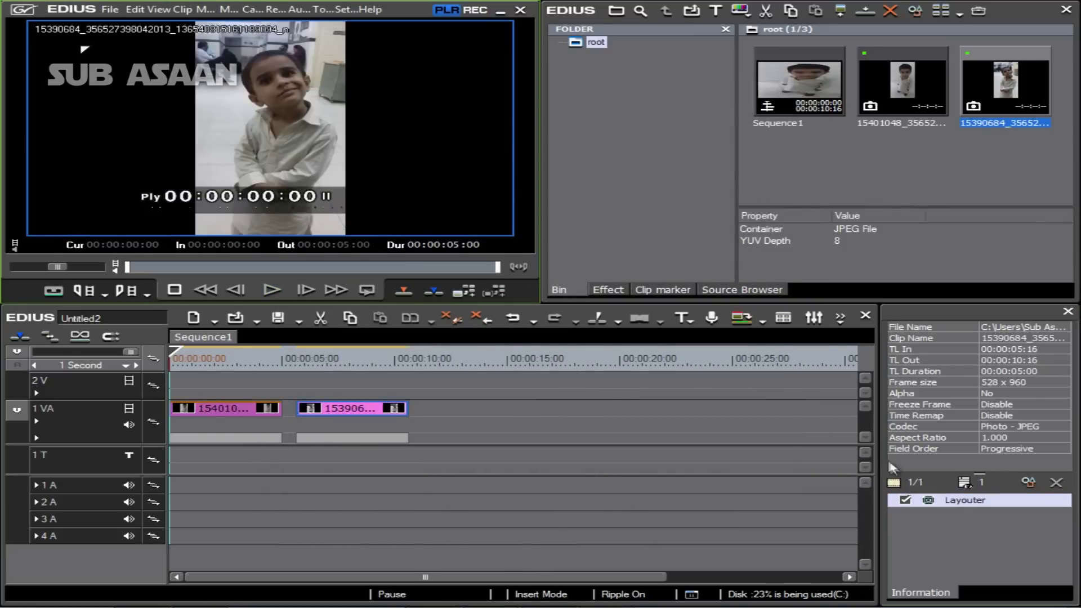
{"action": "double_click", "coordinate": [964, 502]}
{"action": "left_click_drag", "start_coordinate": [801, 204], "coordinate": [806, 295]}
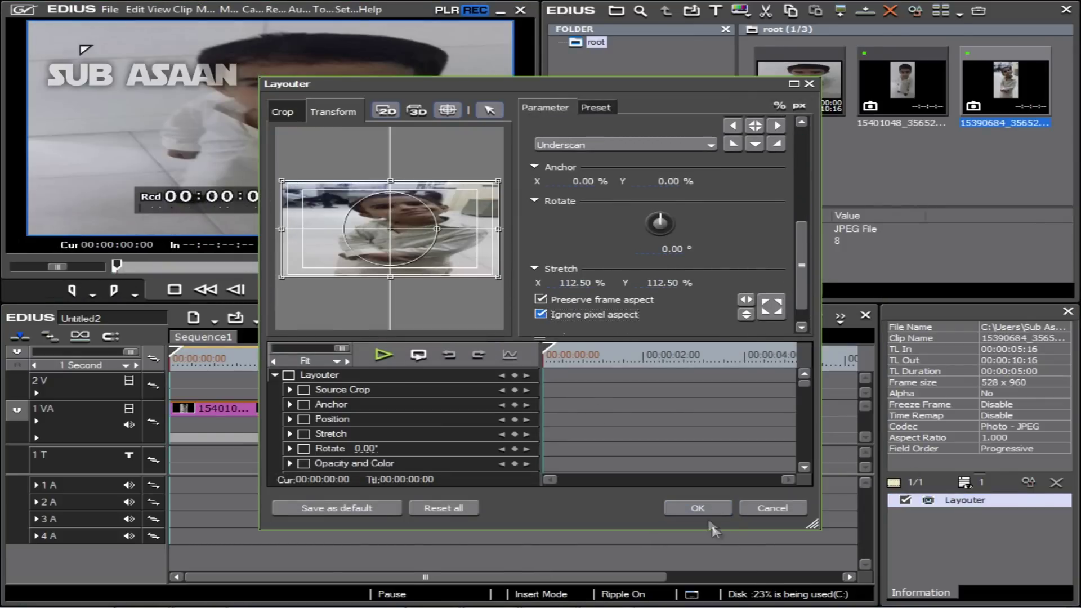
{"action": "left_click", "coordinate": [697, 508]}
{"action": "left_click_drag", "start_coordinate": [350, 404], "coordinate": [337, 406]}
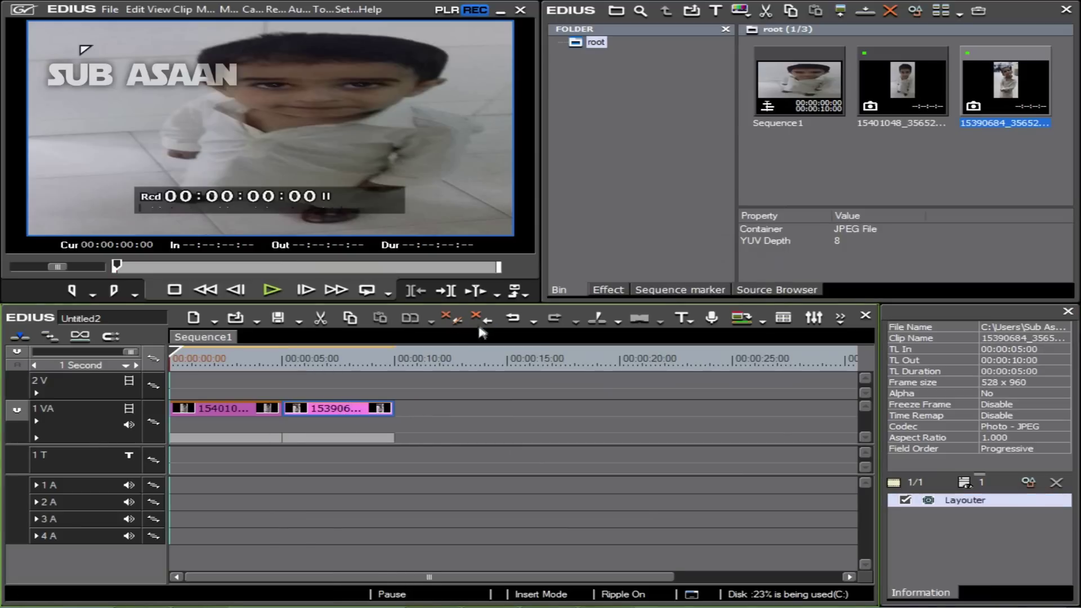
Apply Boris FX 10 FL to the first clip and add the Hollywood FX filter in its editor
{"action": "left_click", "coordinate": [606, 292]}
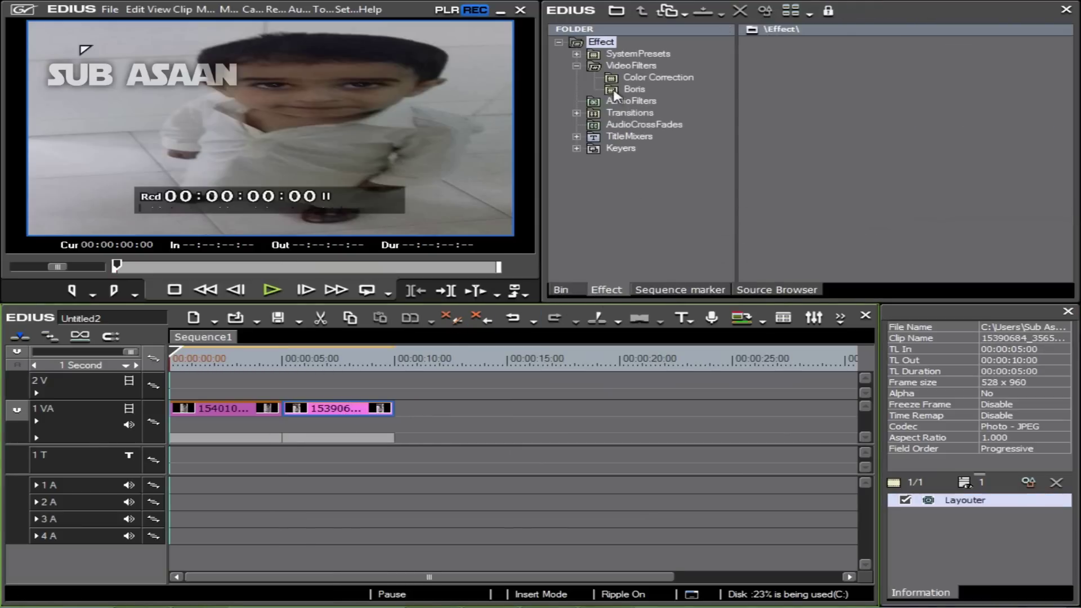
{"action": "left_click", "coordinate": [615, 90]}
{"action": "left_click_drag", "start_coordinate": [786, 63], "coordinate": [279, 417]}
{"action": "double_click", "coordinate": [934, 515]}
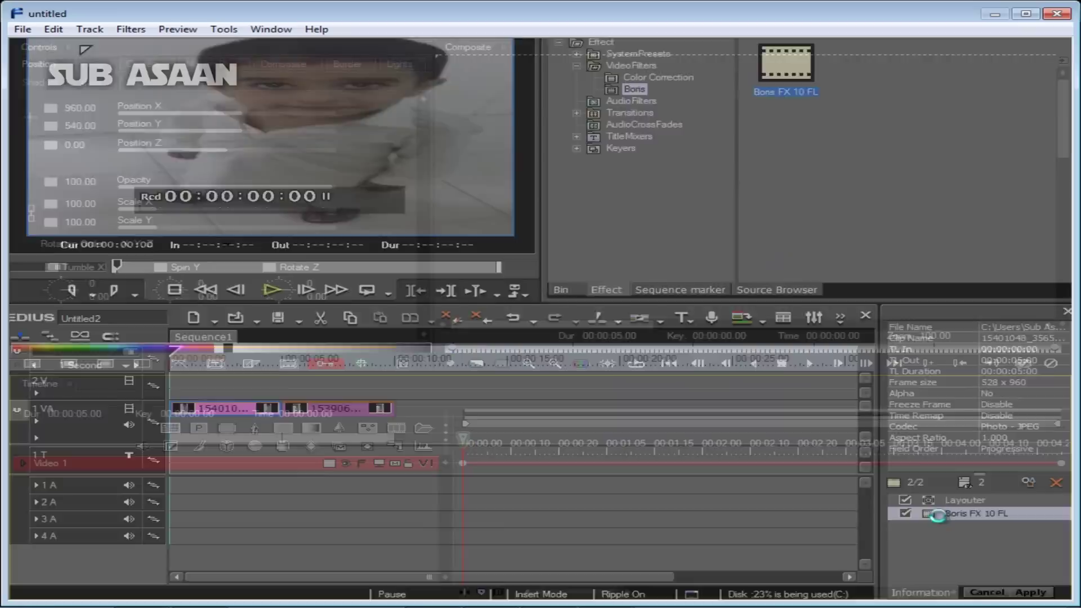
{"action": "left_click", "coordinate": [131, 29]}
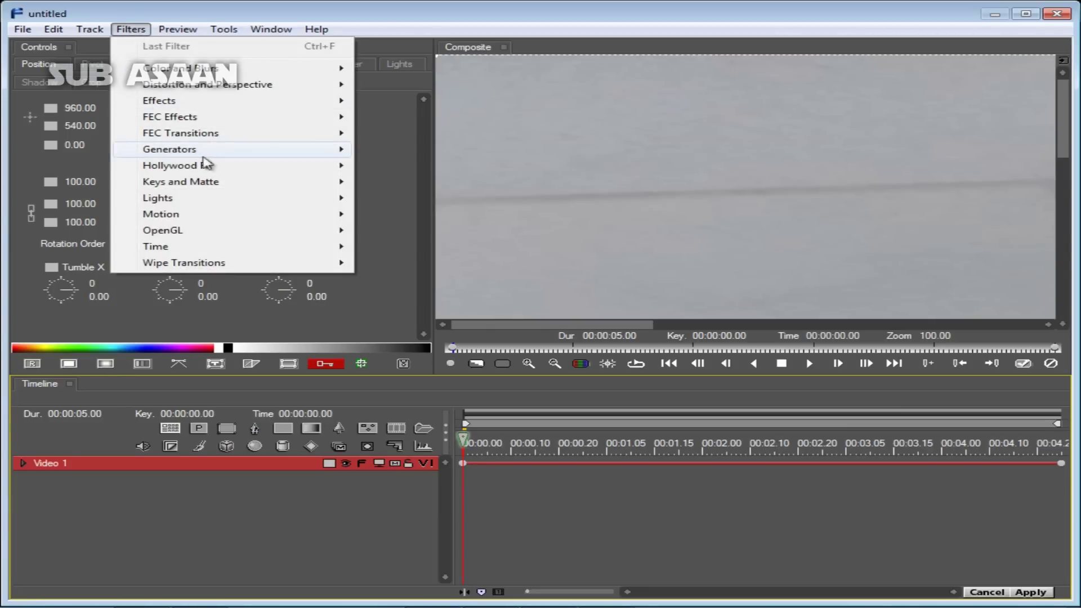
{"action": "mouse_move", "coordinate": [302, 169]}
{"action": "left_click", "coordinate": [416, 165]}
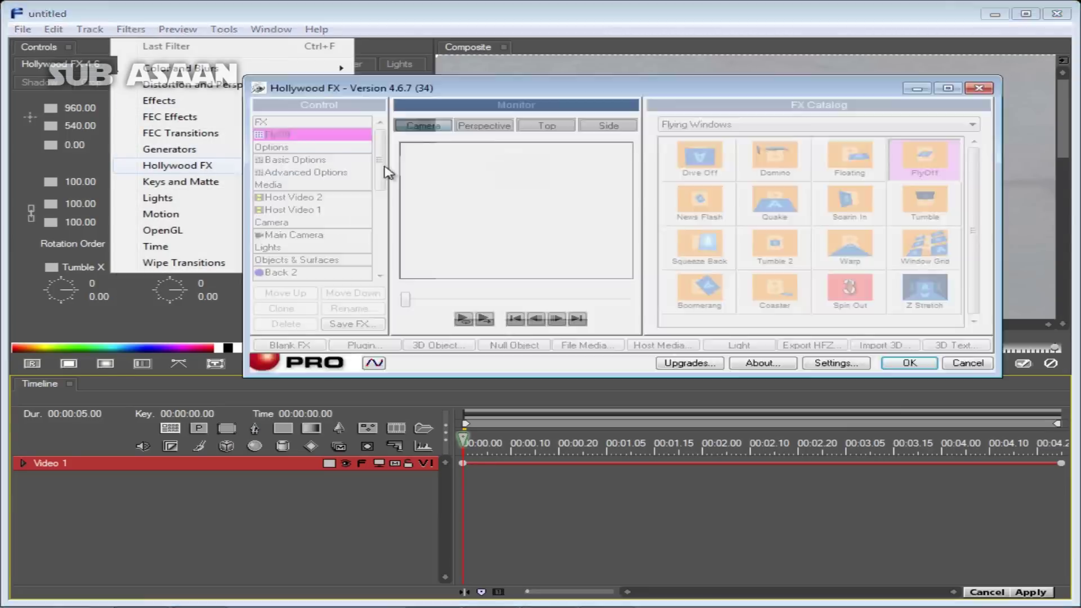
Choose the EditPoint Jaimala 1 effect from the EDITPOINT-3DEffectsVol-51 category, play its preview and close the Hollywood FX window
{"action": "left_click", "coordinate": [972, 124]}
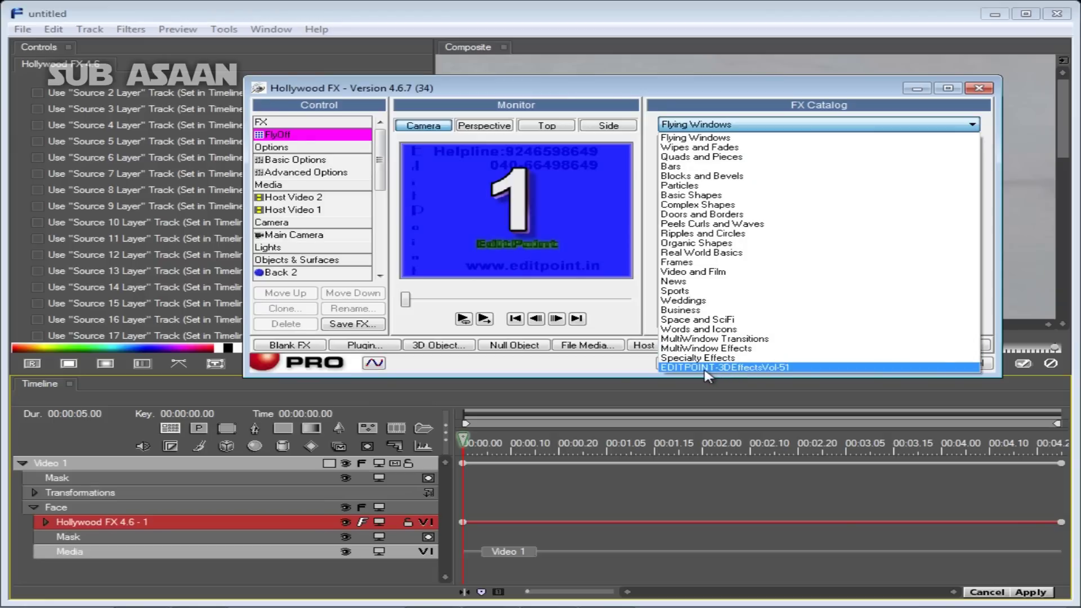
{"action": "left_click", "coordinate": [769, 368]}
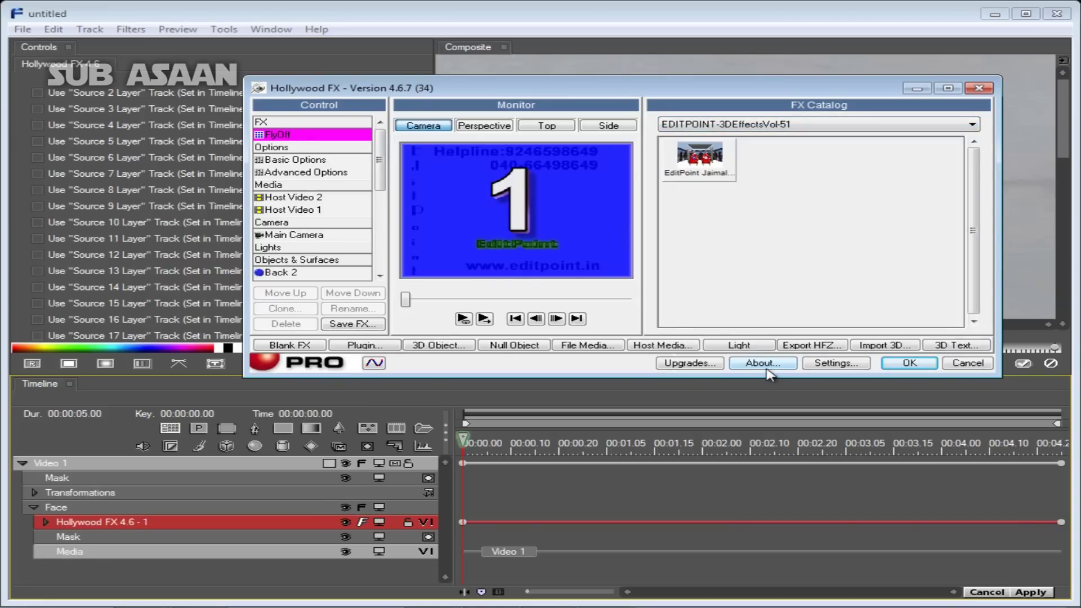
{"action": "left_click", "coordinate": [701, 160]}
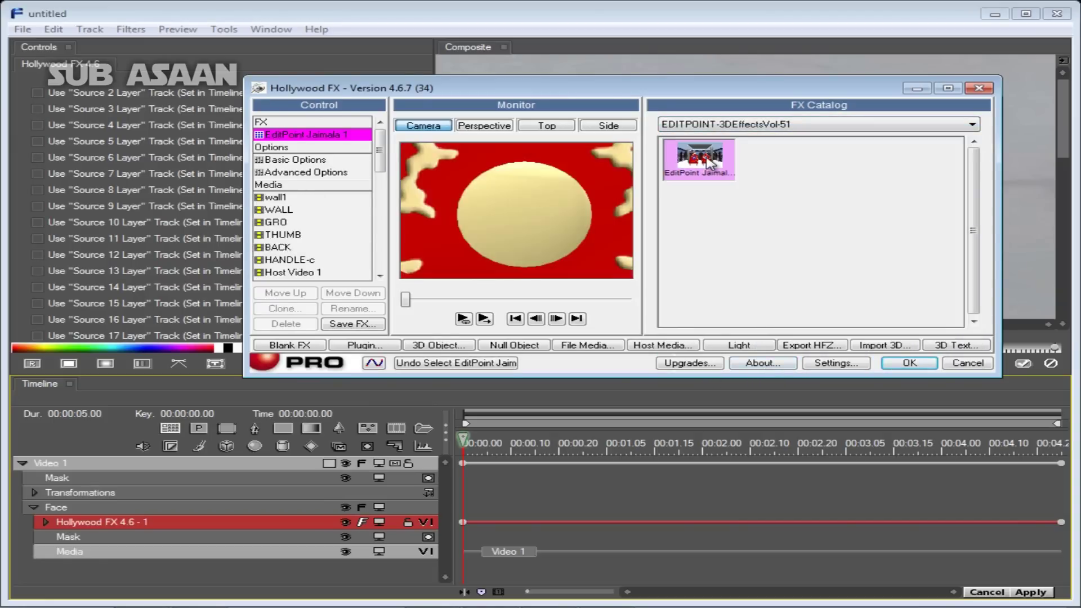
{"action": "left_click", "coordinate": [486, 319]}
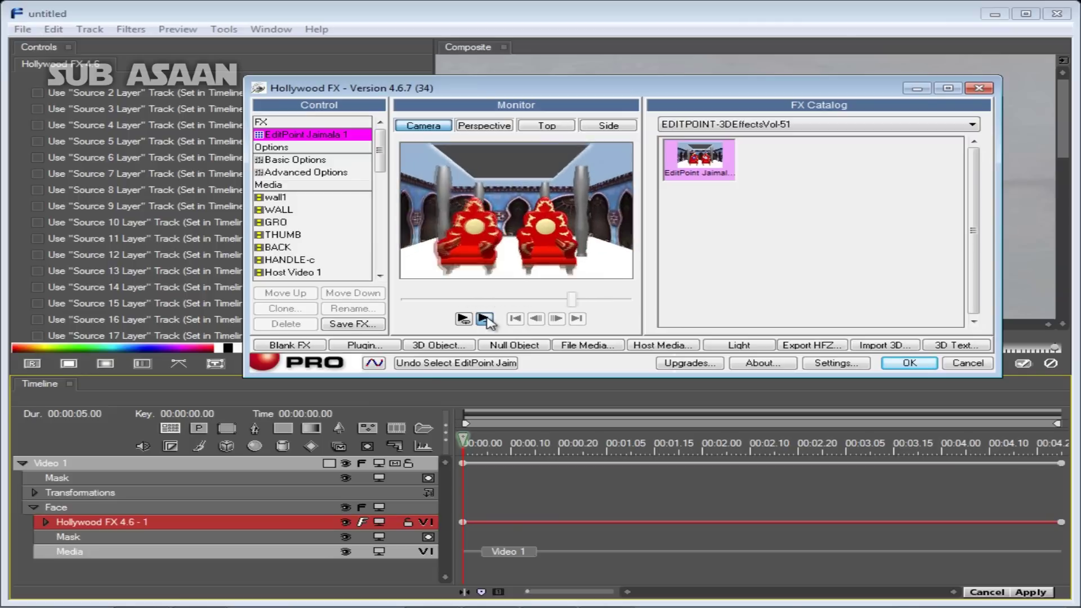
{"action": "left_click", "coordinate": [973, 125]}
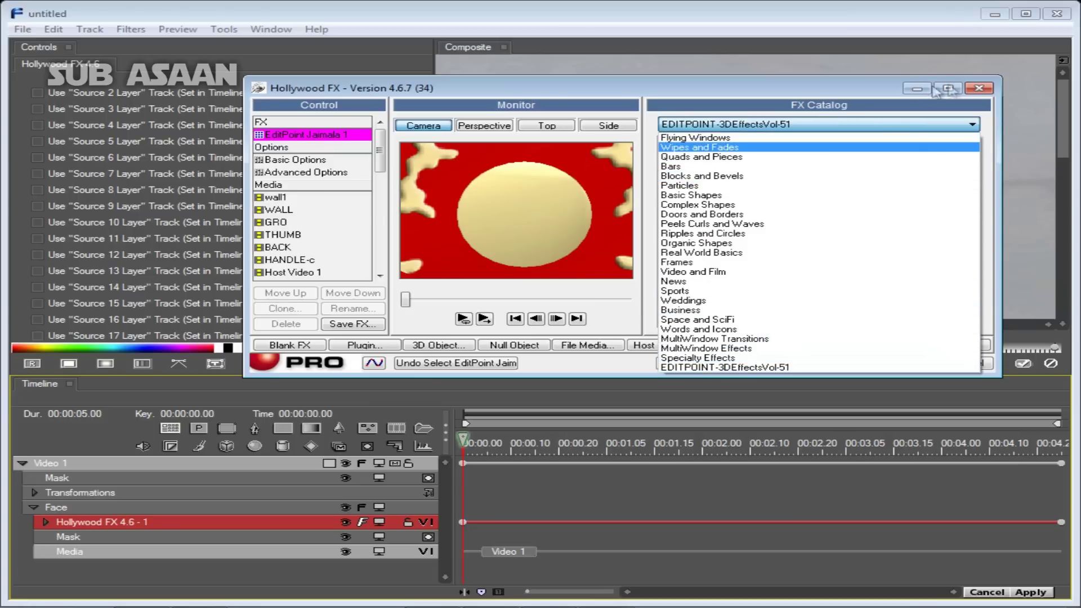
{"action": "left_click", "coordinate": [978, 91]}
{"action": "left_click", "coordinate": [979, 90]}
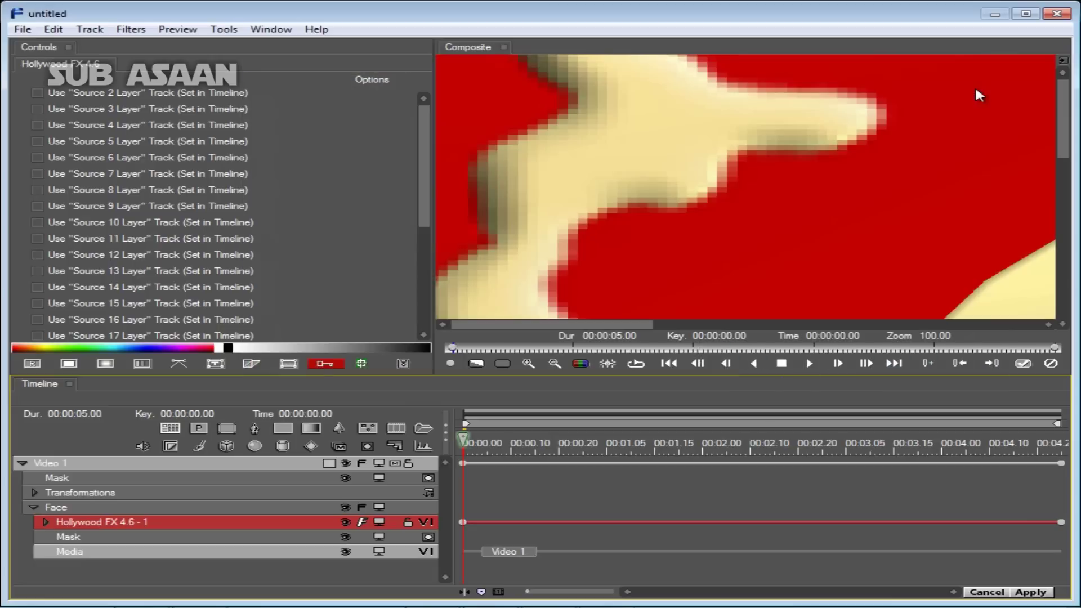
Switch to the wedding fx vol 50 folder and install the EditPoint Jaimala 2, 3, 4 and 5 effect files
{"action": "left_click", "coordinate": [166, 606]}
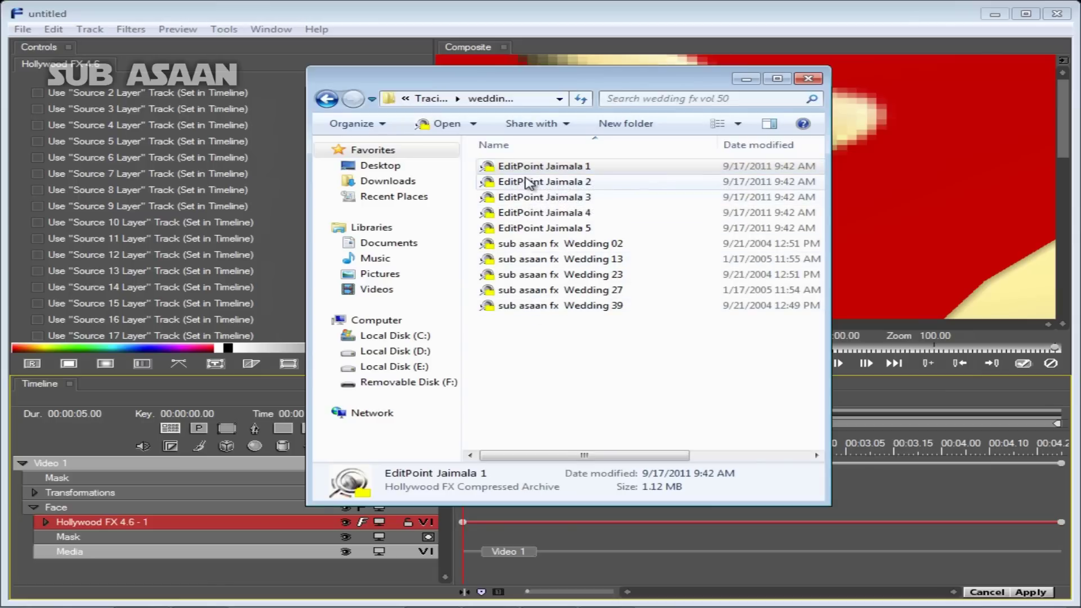
{"action": "double_click", "coordinate": [526, 182]}
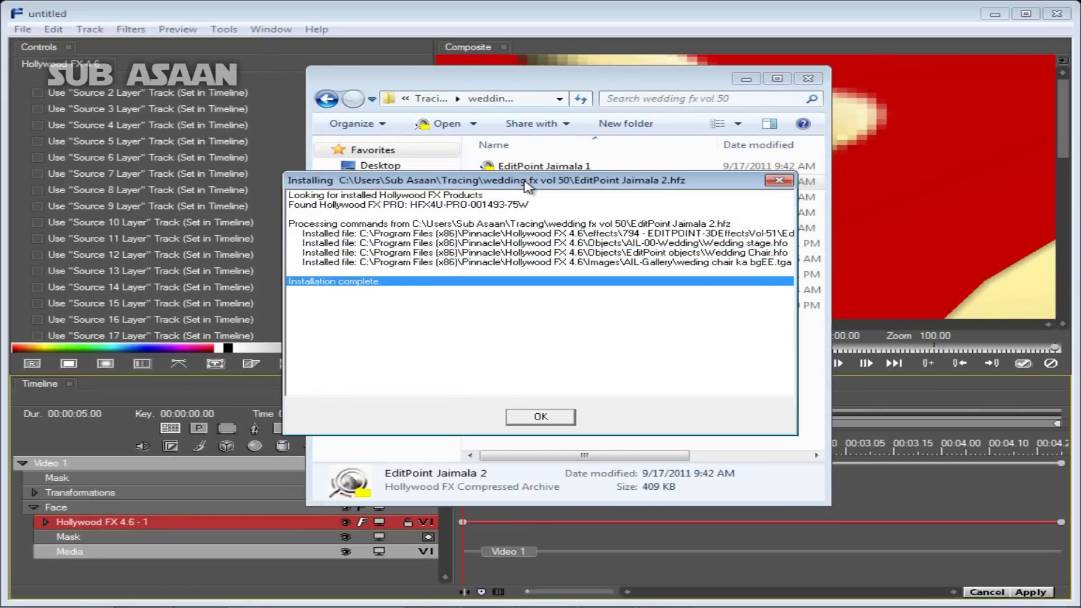
{"action": "left_click", "coordinate": [559, 417]}
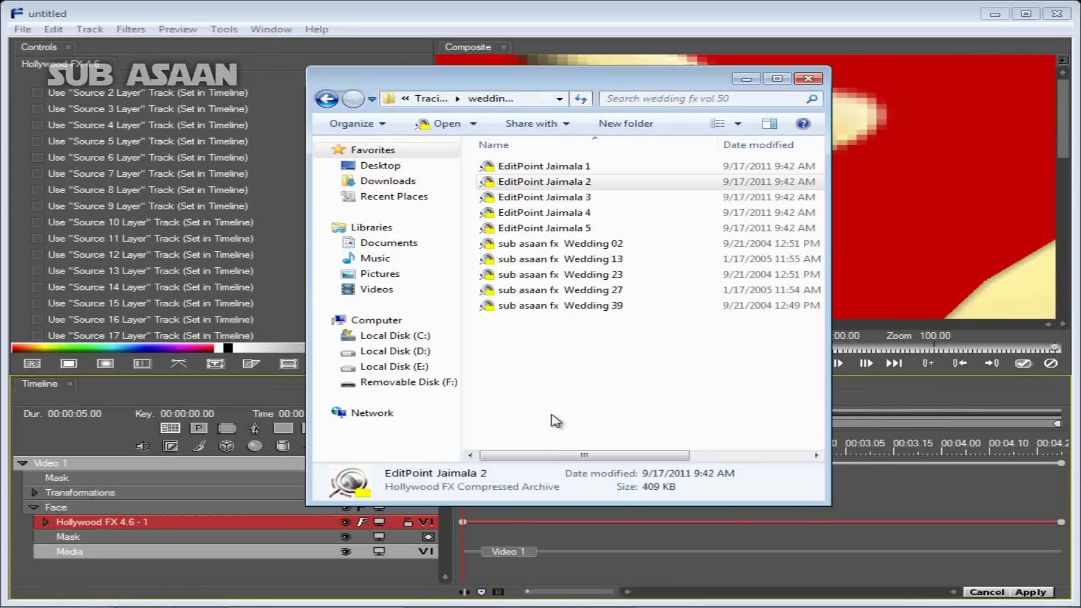
{"action": "double_click", "coordinate": [543, 198]}
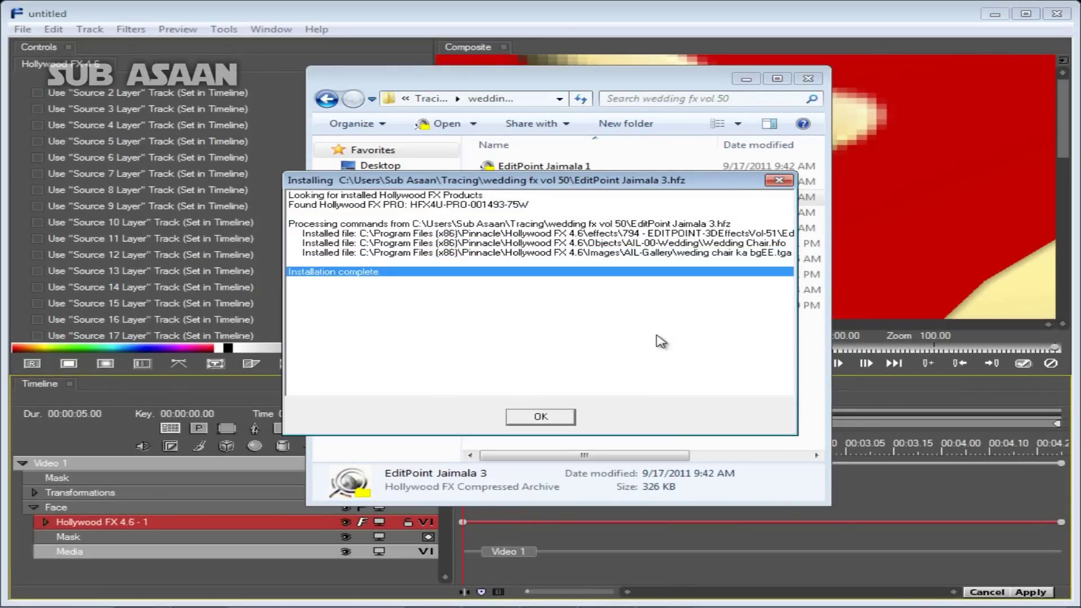
{"action": "left_click", "coordinate": [545, 417]}
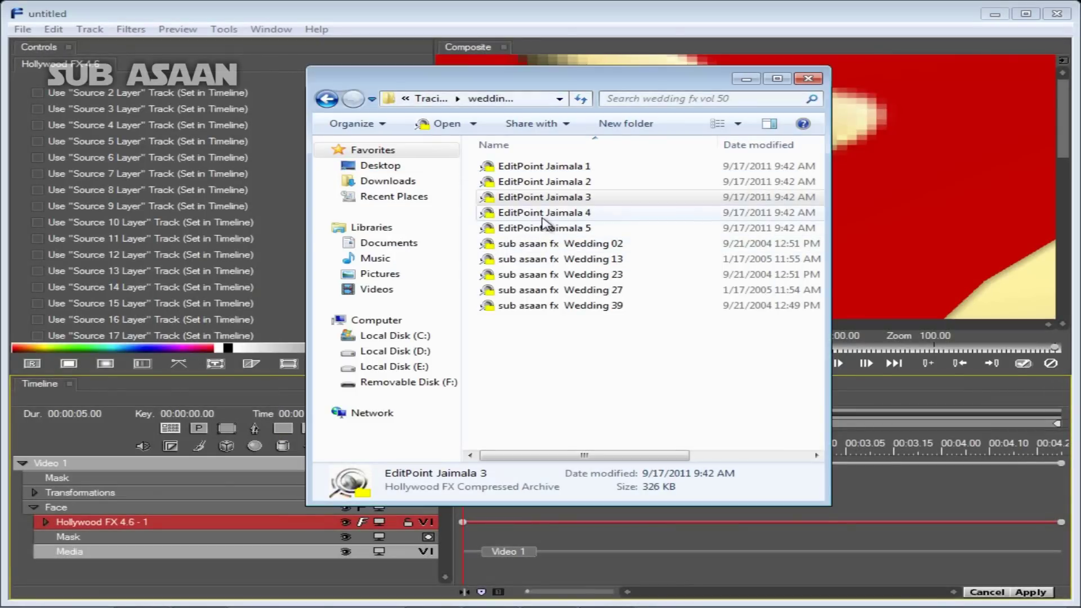
{"action": "double_click", "coordinate": [543, 217]}
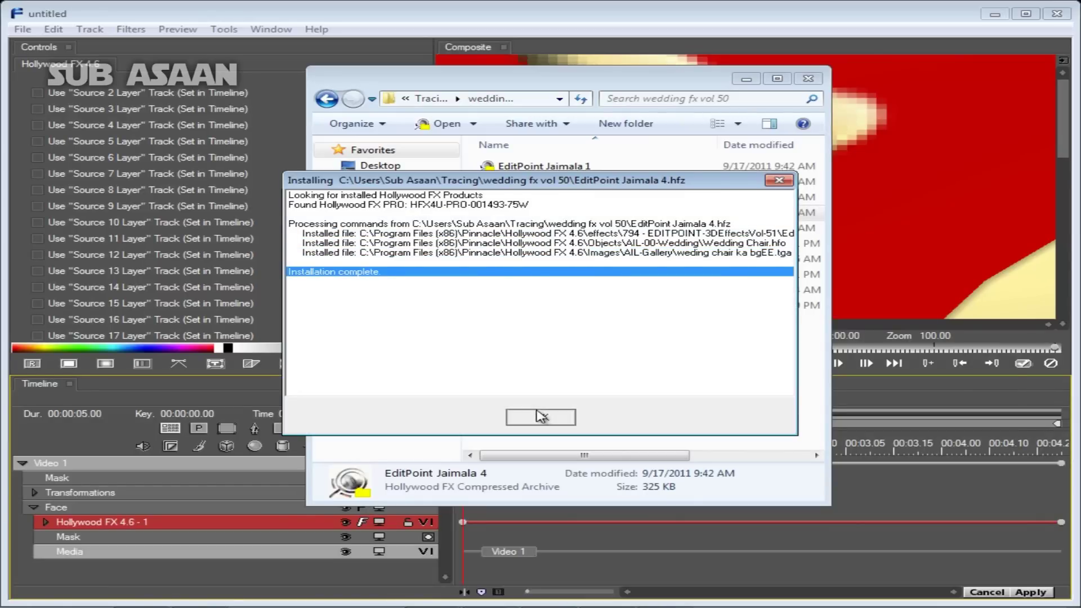
{"action": "left_click", "coordinate": [541, 416]}
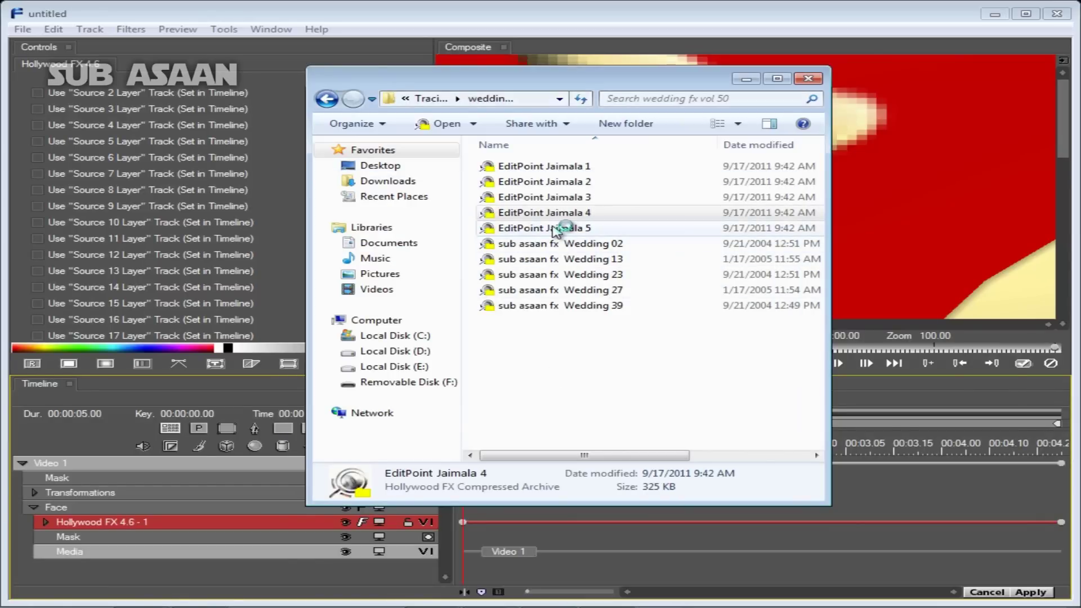
{"action": "double_click", "coordinate": [556, 228]}
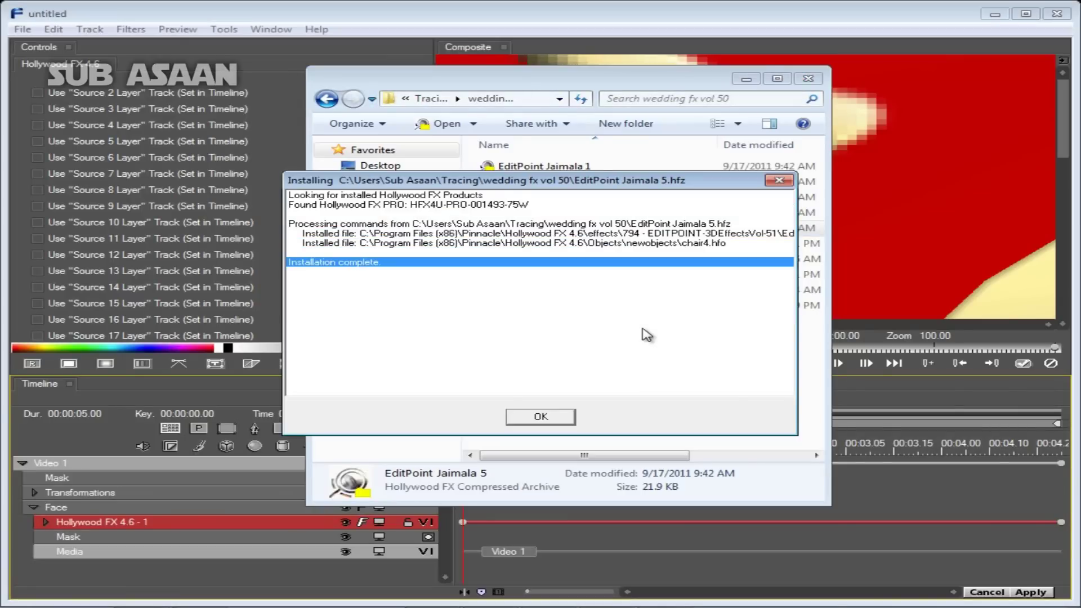
{"action": "left_click", "coordinate": [558, 421]}
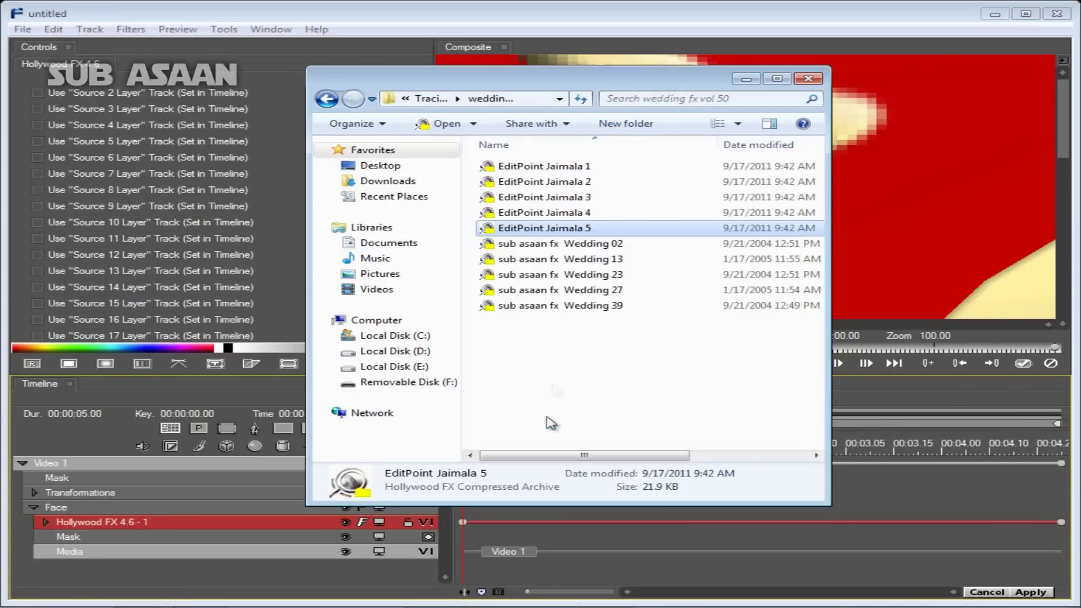
Install the sub asaan fx Wedding 02 and sub asaan fx Wedding 13 effect files
{"action": "double_click", "coordinate": [555, 245]}
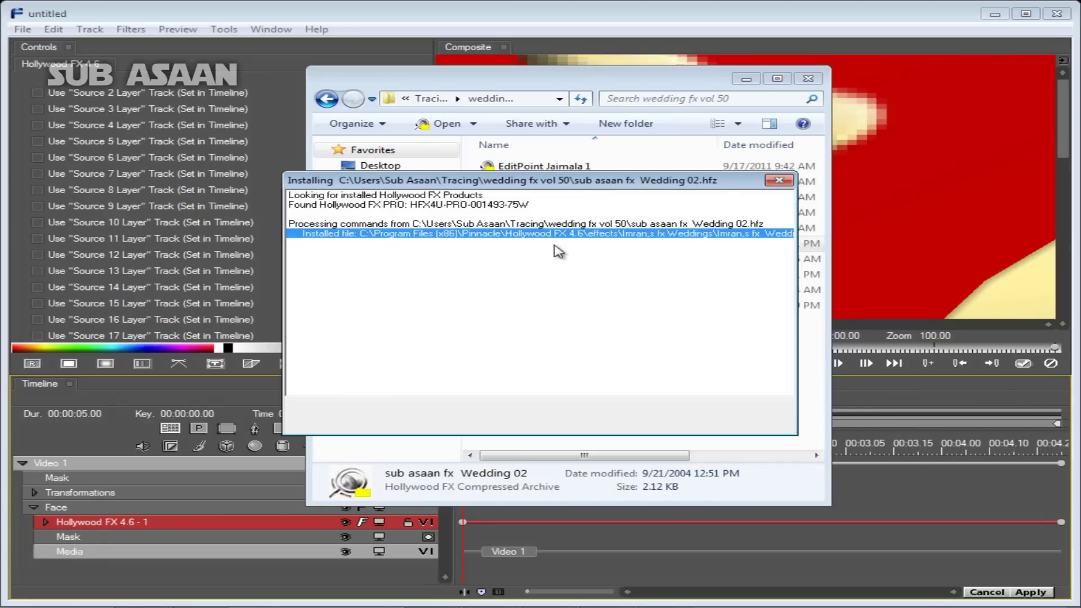
{"action": "left_click", "coordinate": [540, 417]}
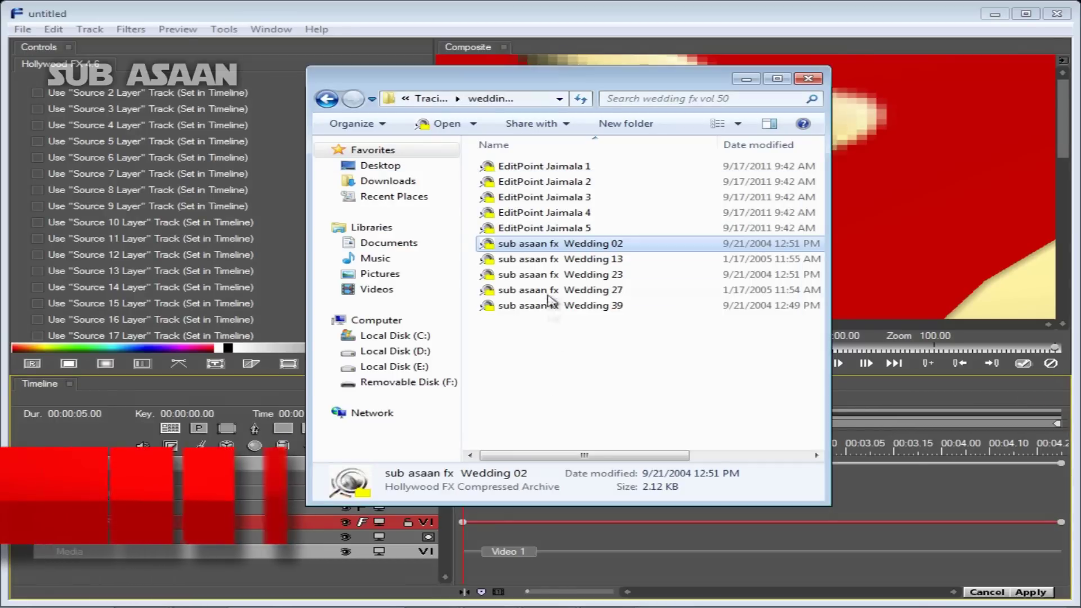
{"action": "double_click", "coordinate": [553, 260]}
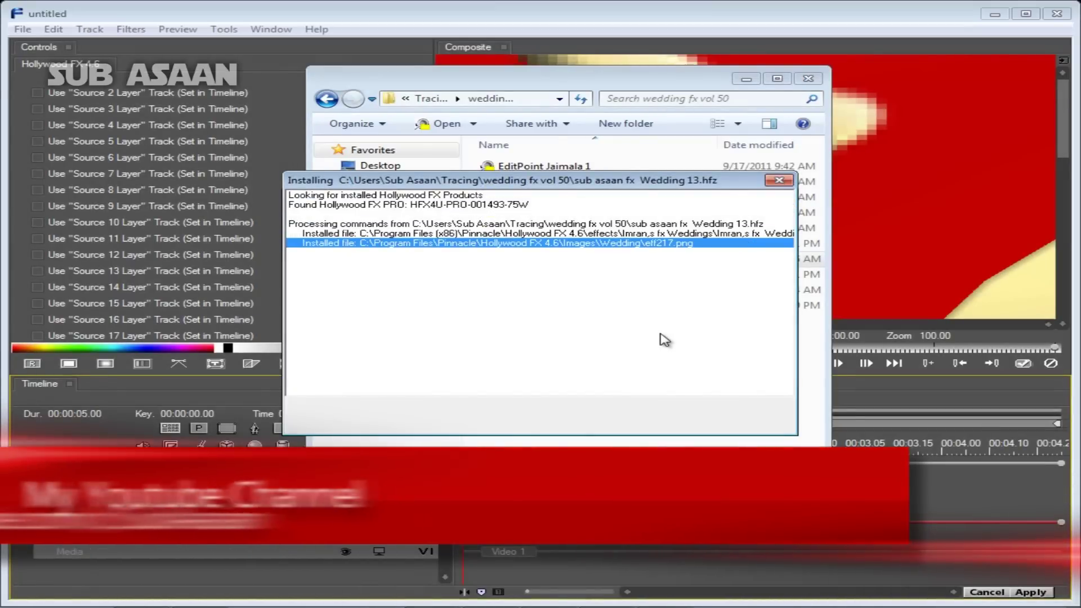
{"action": "left_click", "coordinate": [540, 416]}
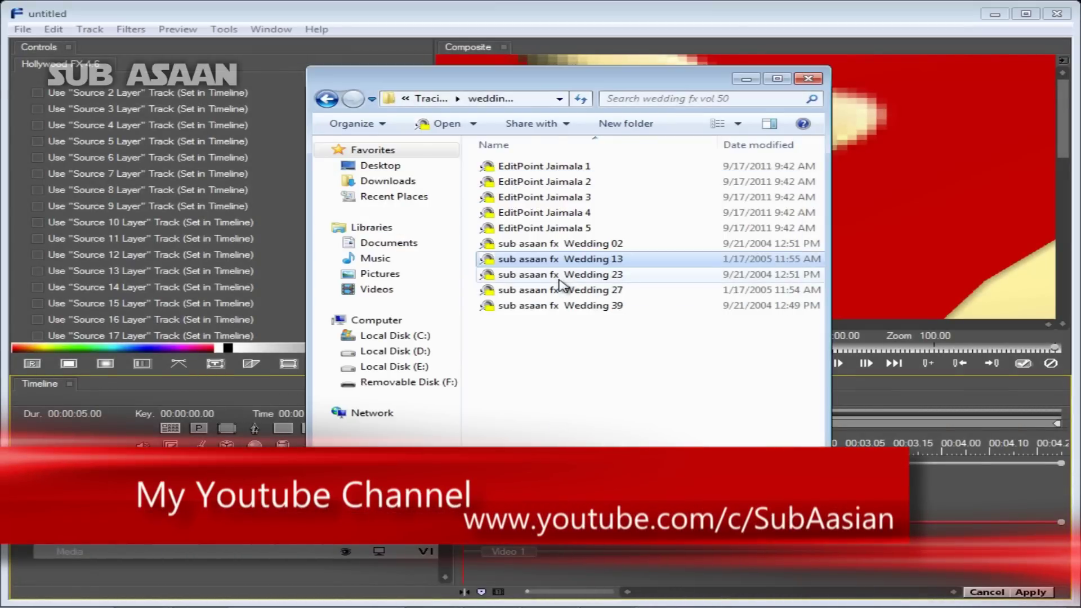
Install the sub asaan fx Wedding 23, Wedding 27 and Wedding 39 effect files
{"action": "double_click", "coordinate": [562, 275]}
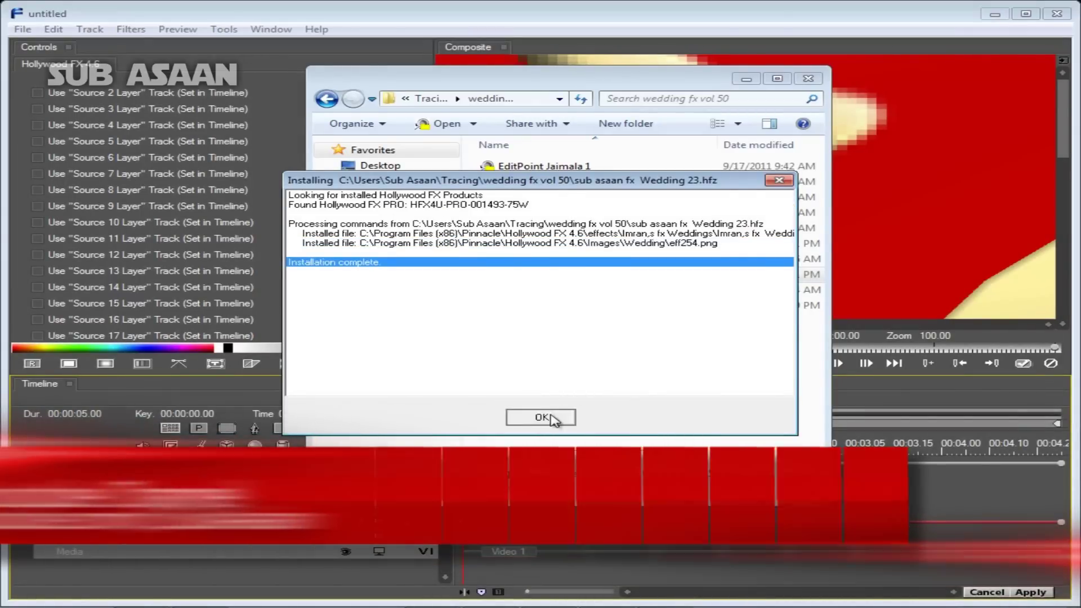
{"action": "left_click", "coordinate": [541, 417]}
{"action": "double_click", "coordinate": [559, 290]}
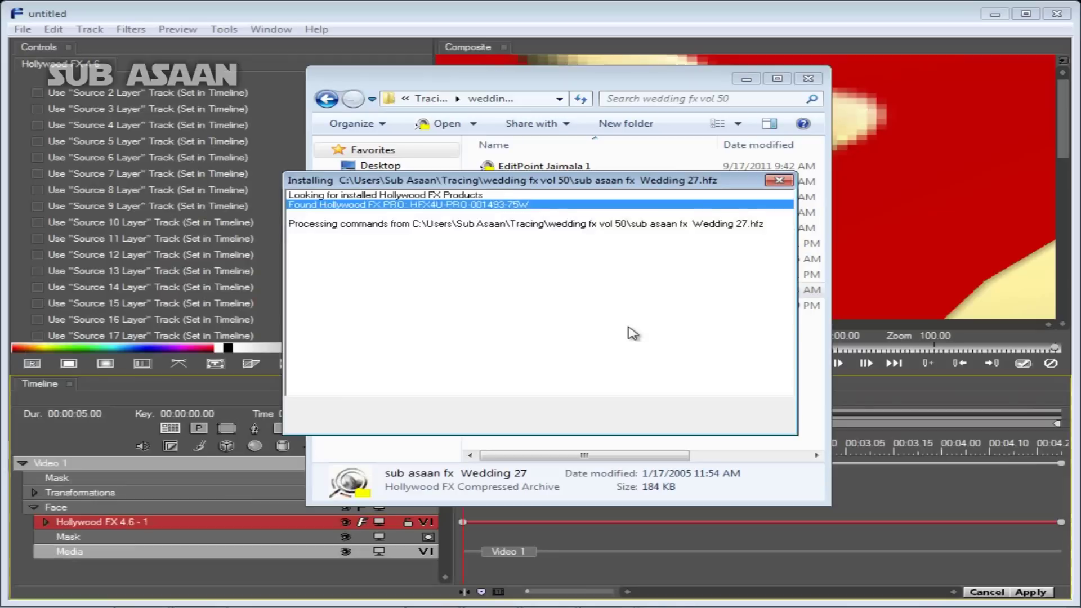
{"action": "left_click", "coordinate": [539, 418]}
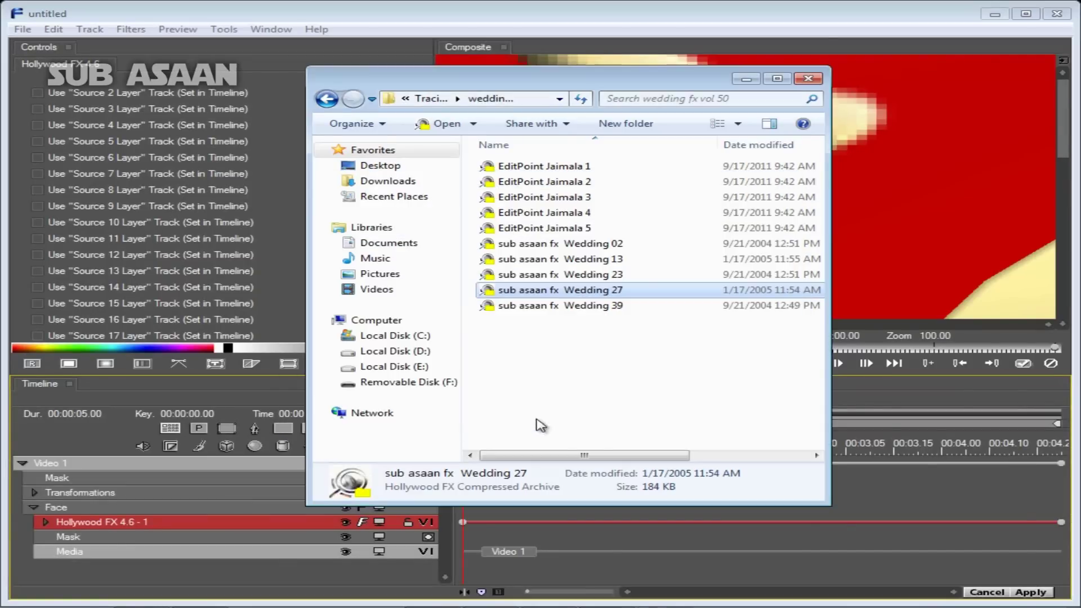
{"action": "double_click", "coordinate": [559, 307]}
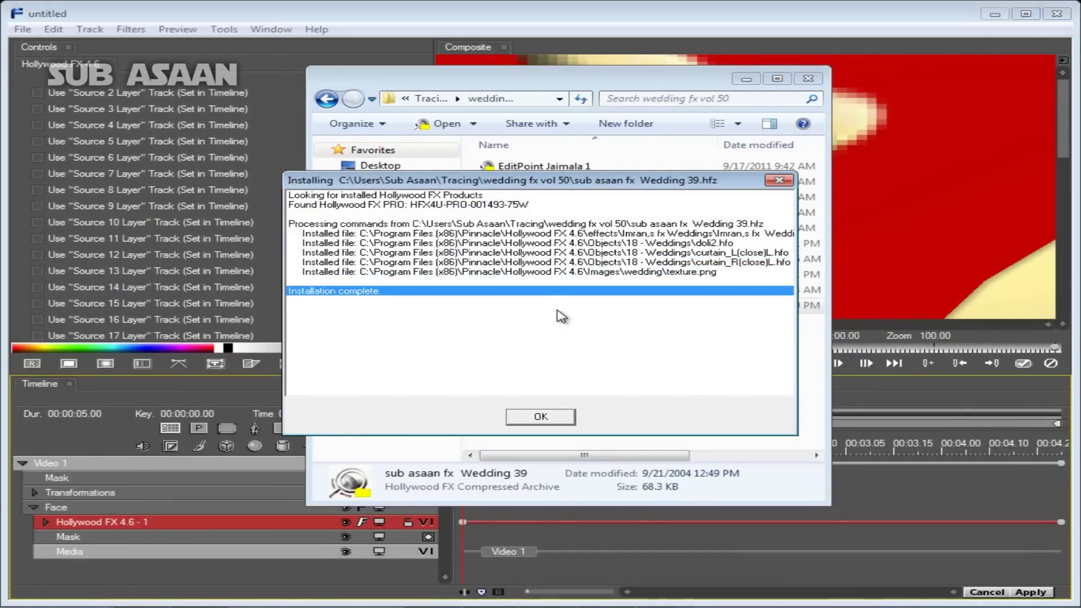
{"action": "left_click", "coordinate": [540, 417]}
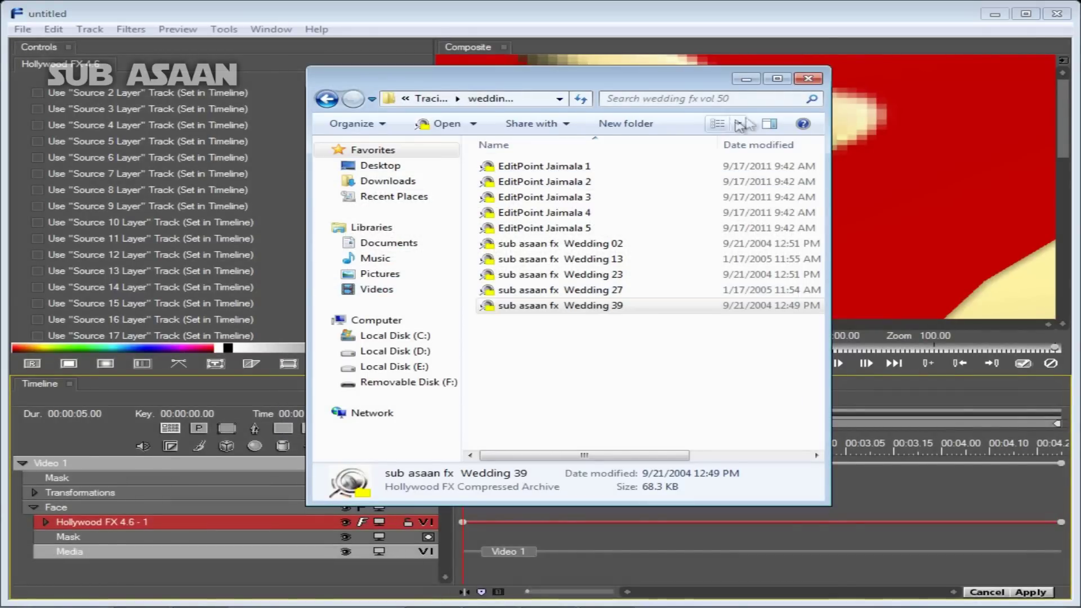
Close the wedding fx vol 50 folder and exit the Boris FX editor without saving its effect settings
{"action": "left_click", "coordinate": [808, 79]}
{"action": "left_click", "coordinate": [1056, 13]}
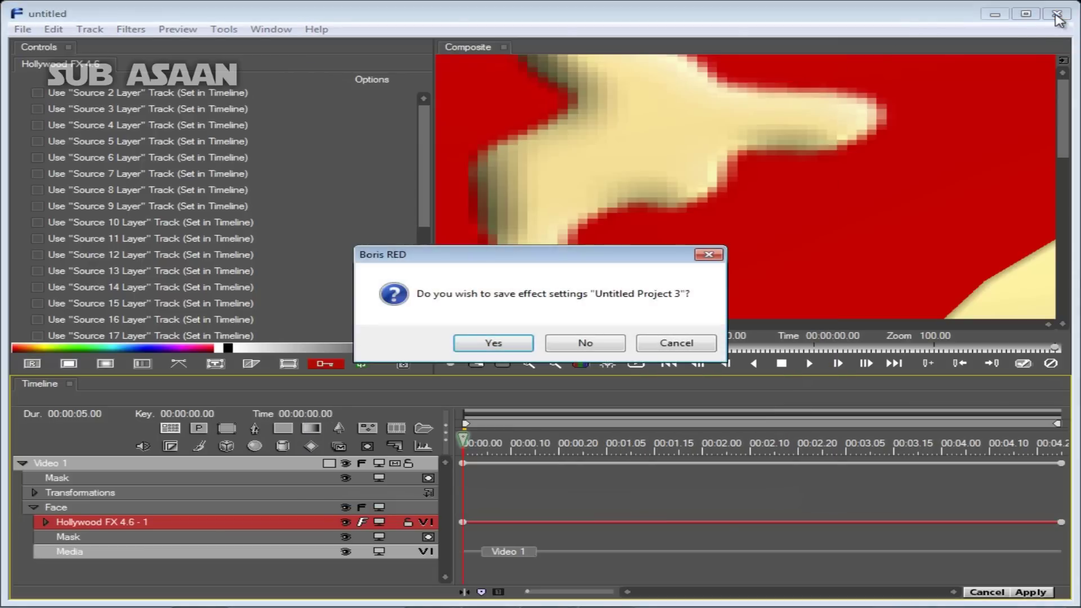
{"action": "left_click", "coordinate": [571, 344]}
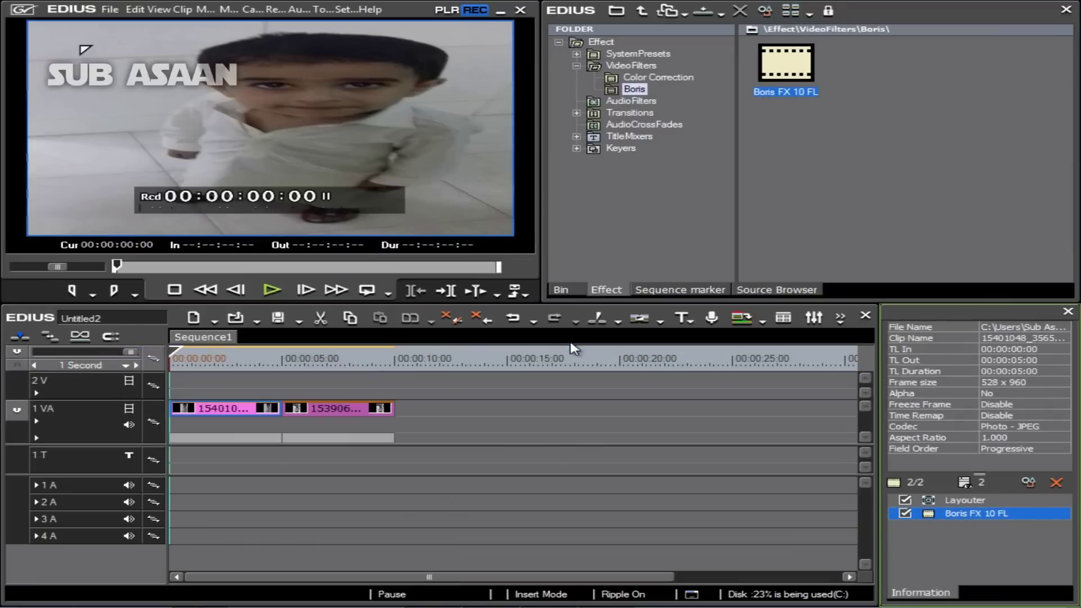
Reopen the Boris FX 10 FL editor on the first clip and add the Hollywood FX 4.6 filter
{"action": "double_click", "coordinate": [953, 513]}
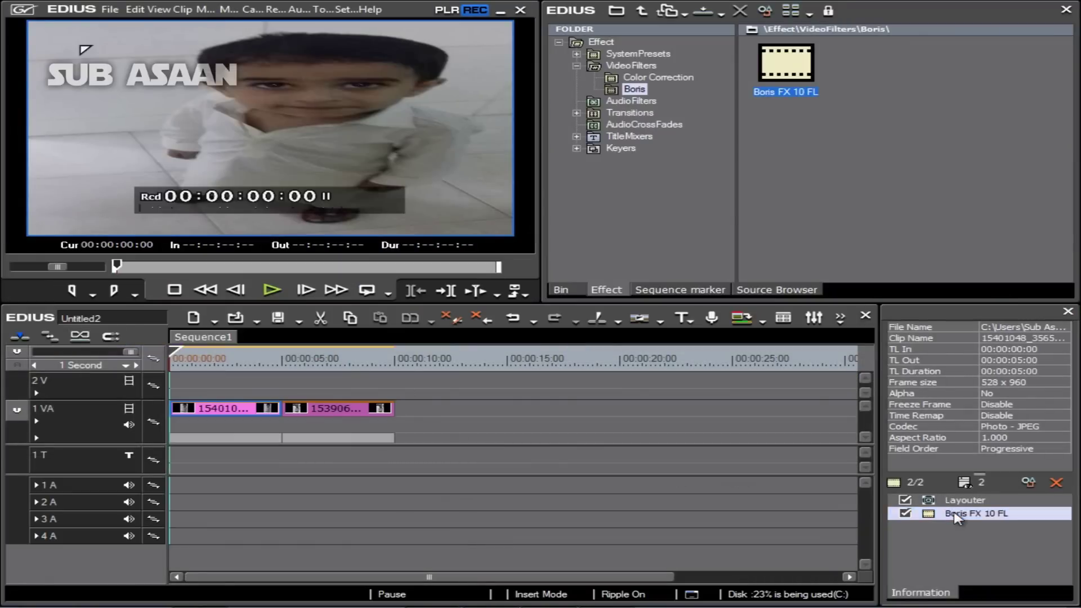
{"action": "left_click", "coordinate": [131, 29]}
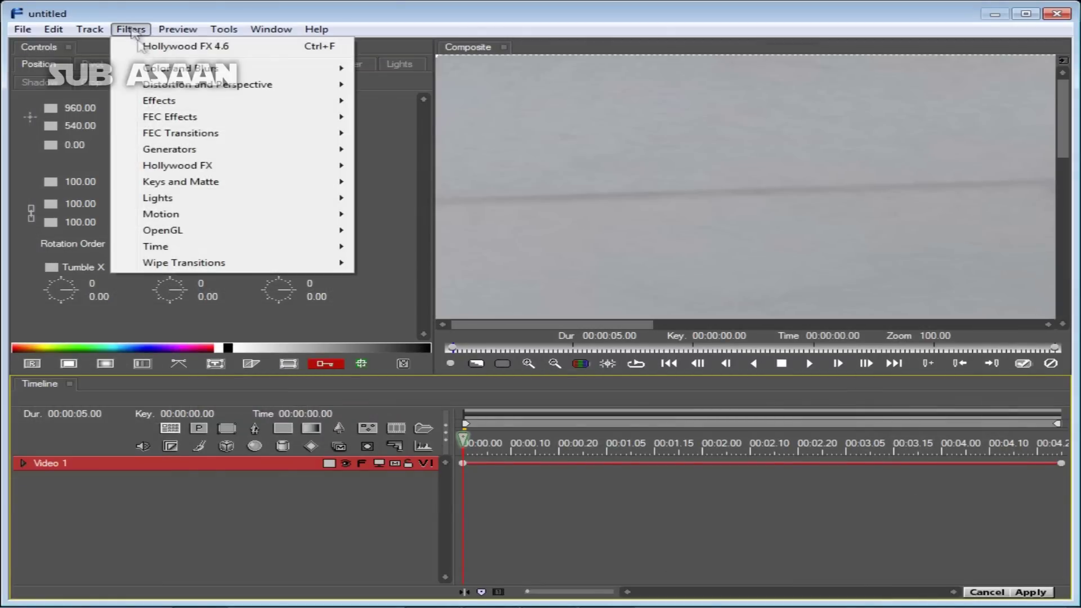
{"action": "mouse_move", "coordinate": [168, 165]}
{"action": "left_click", "coordinate": [402, 166]}
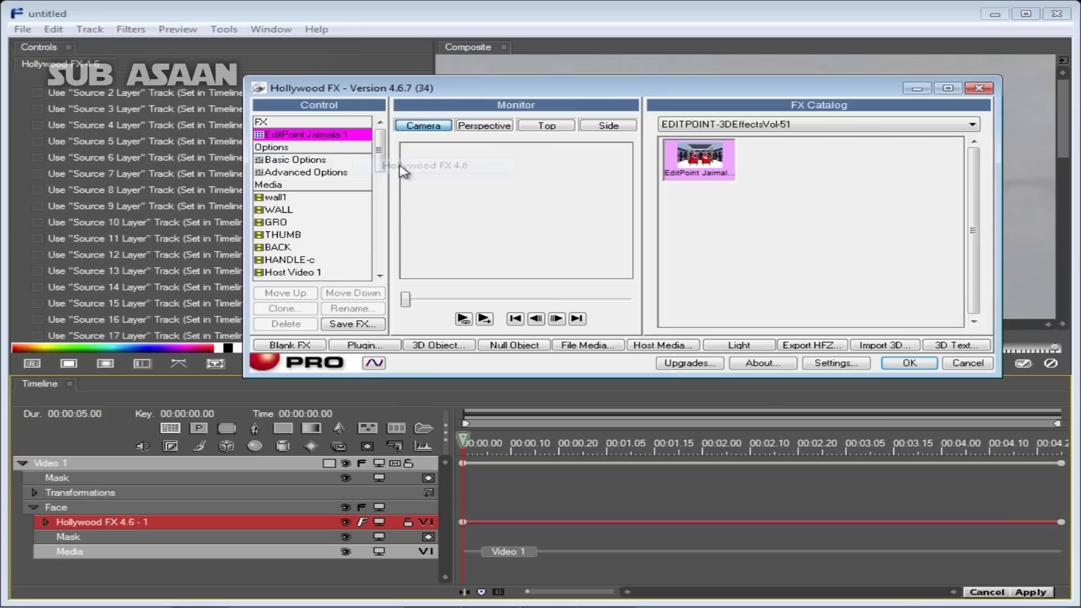
Check the Hollywood FX catalog's category list for the newly installed effects and close the Hollywood FX window
{"action": "left_click", "coordinate": [972, 124]}
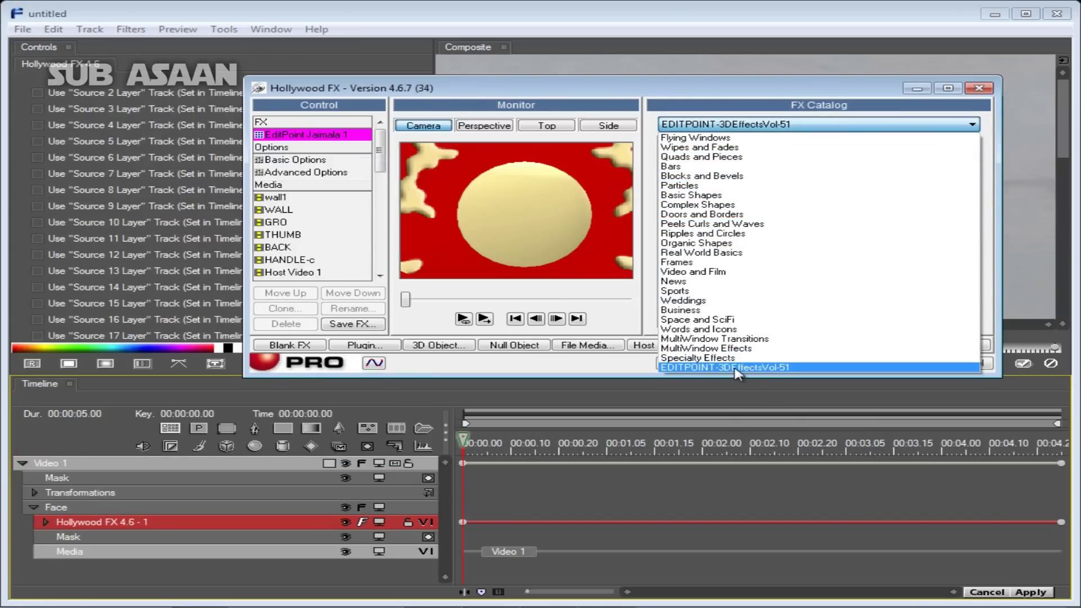
{"action": "left_click", "coordinate": [982, 73]}
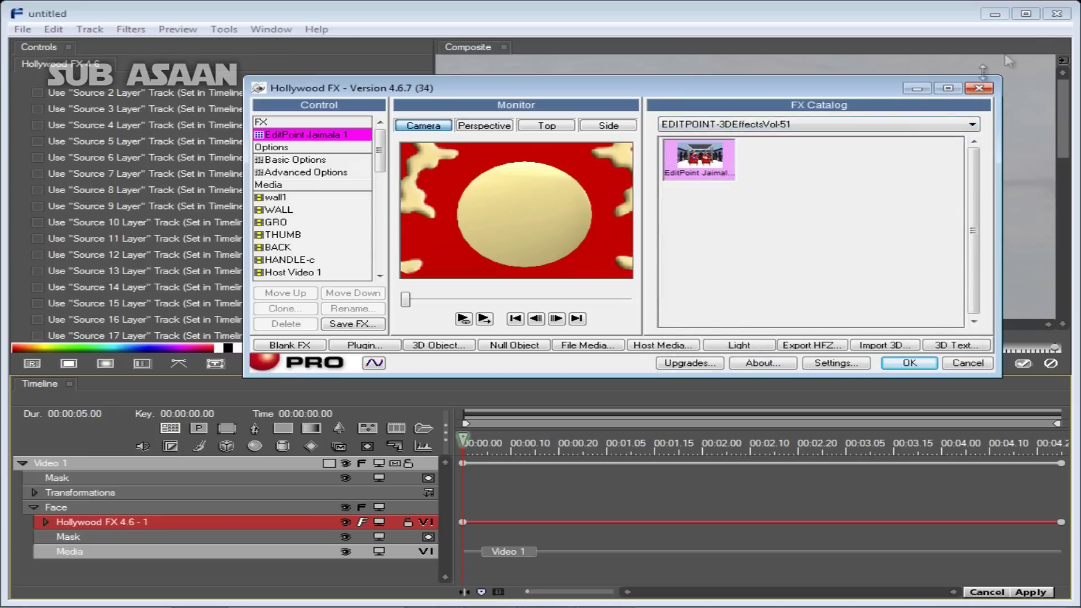
{"action": "left_click", "coordinate": [980, 89]}
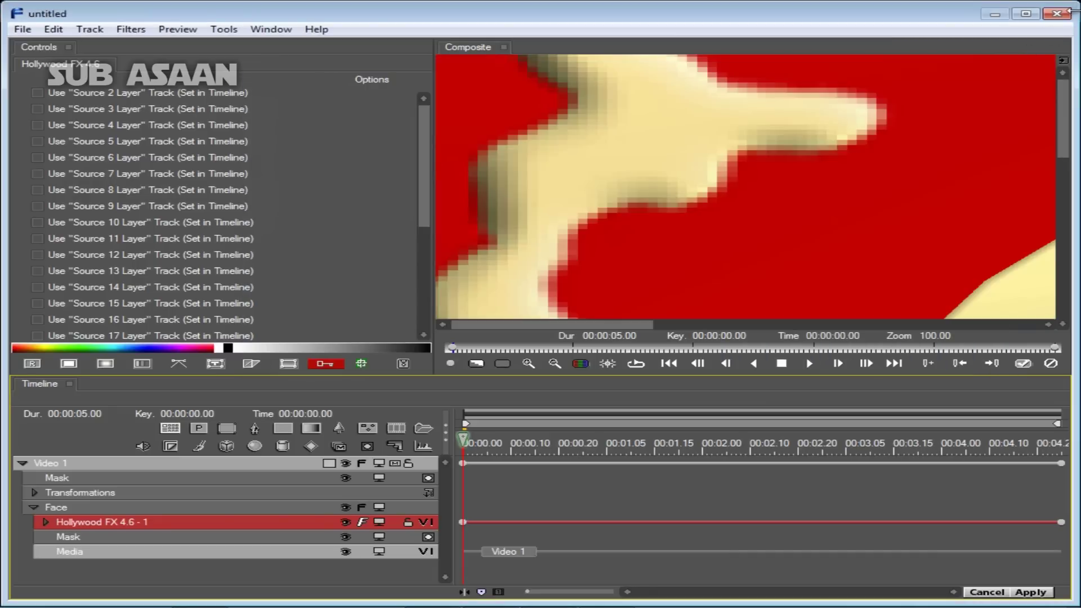
Exit the Boris FX editor, saving its effect settings, and close EDIUS
{"action": "left_click", "coordinate": [1068, 12]}
{"action": "left_click", "coordinate": [513, 347]}
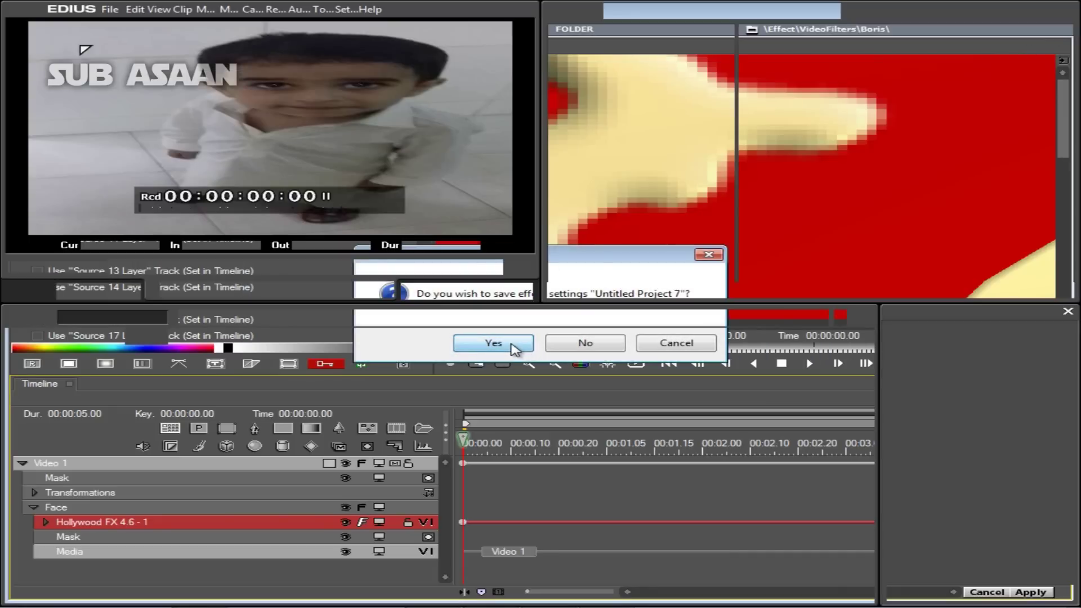
{"action": "left_click", "coordinate": [520, 12]}
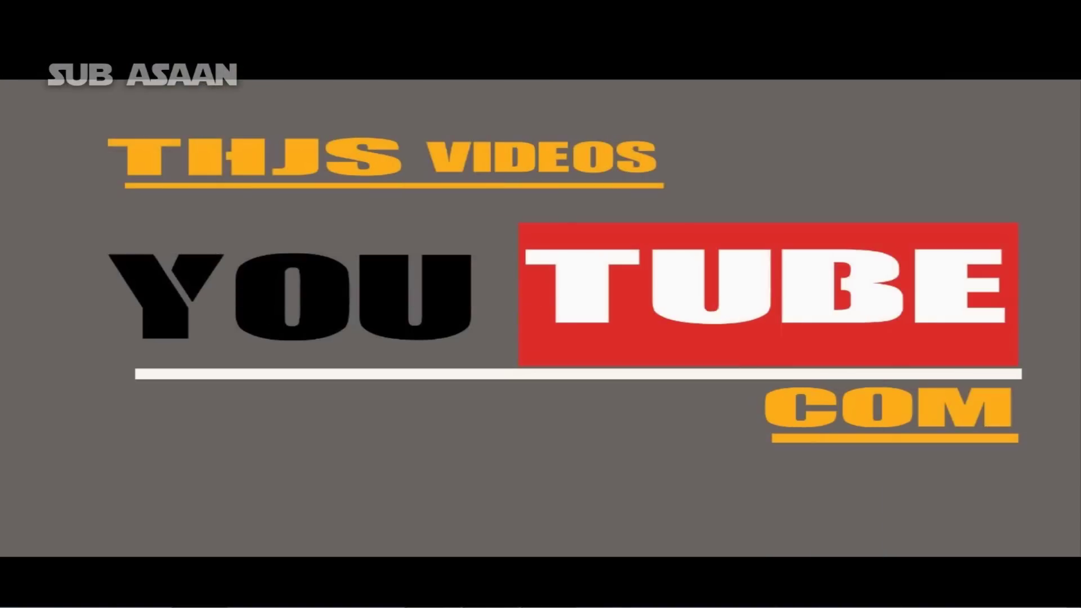
Start EDIUS 6 again and create a new project with the HD 1920x1080 25p 16:9 8bit preset
{"action": "key", "text": "super"}
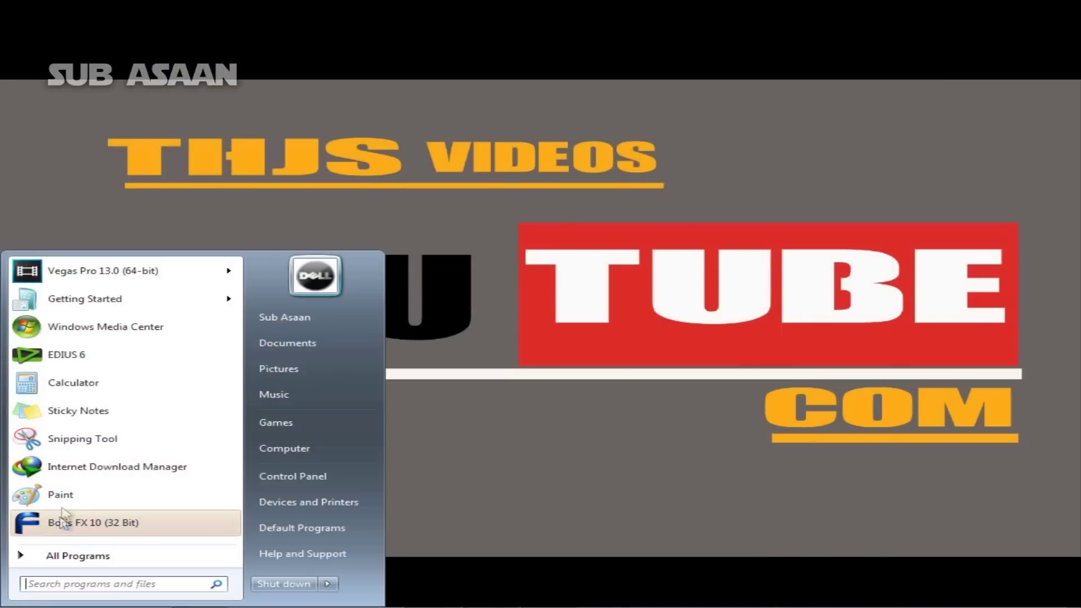
{"action": "left_click", "coordinate": [72, 552]}
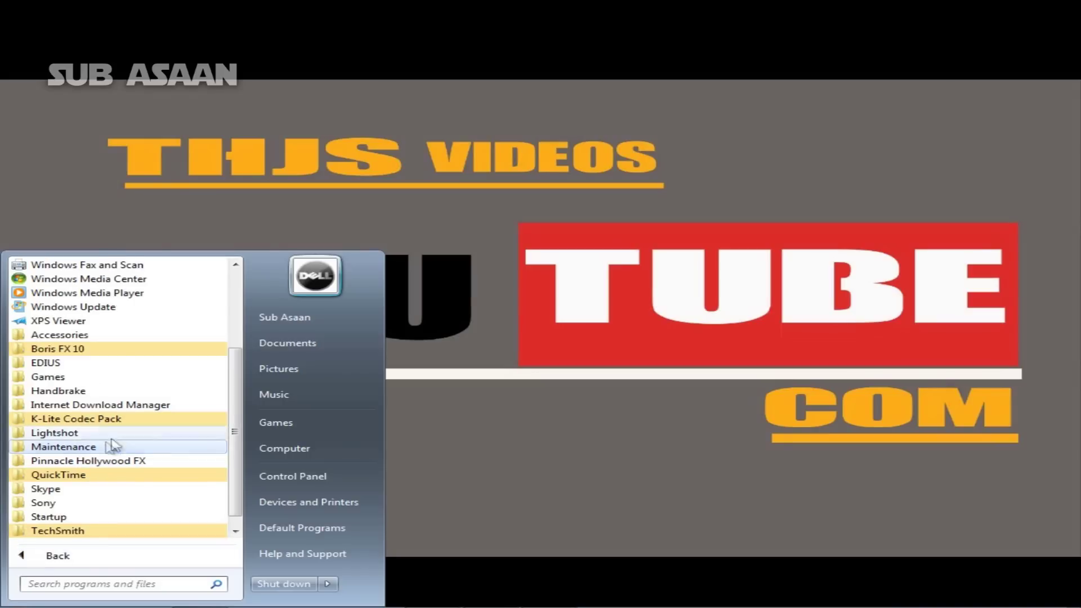
{"action": "left_click", "coordinate": [45, 363]}
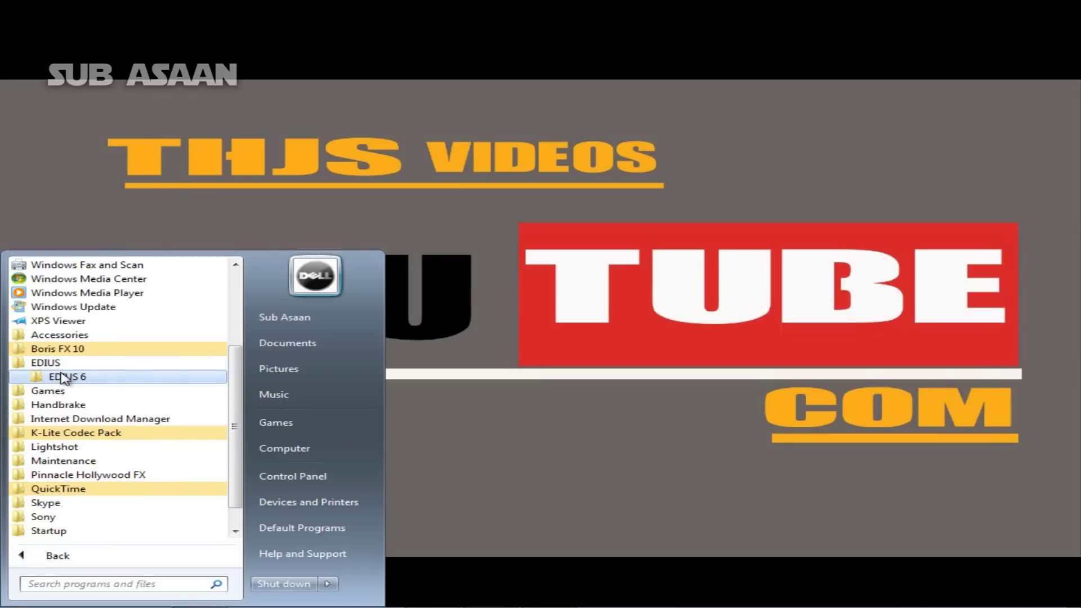
{"action": "left_click", "coordinate": [68, 388]}
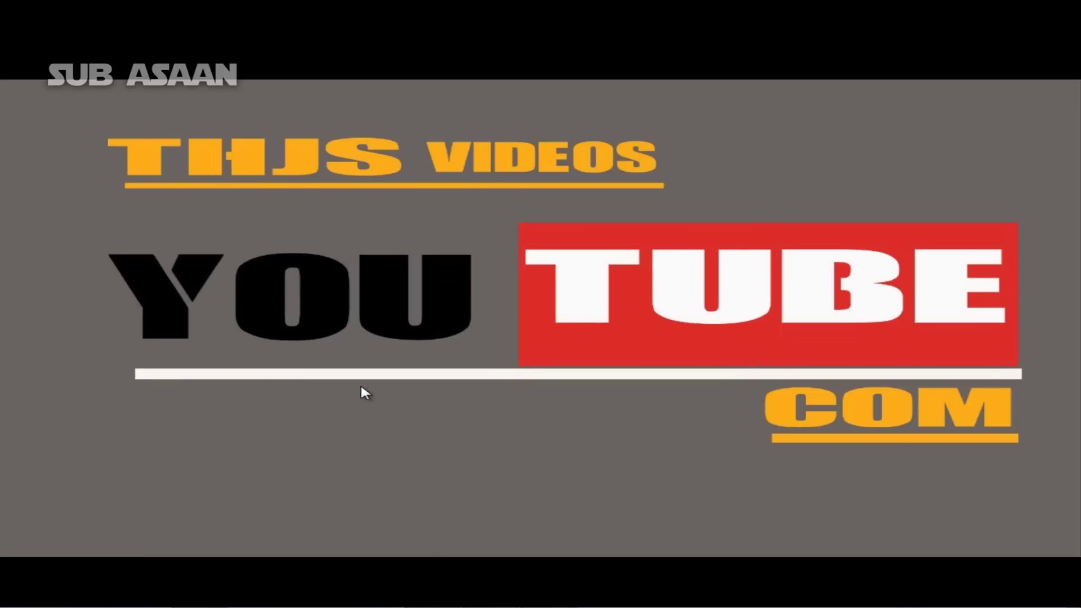
{"action": "left_click", "coordinate": [235, 281]}
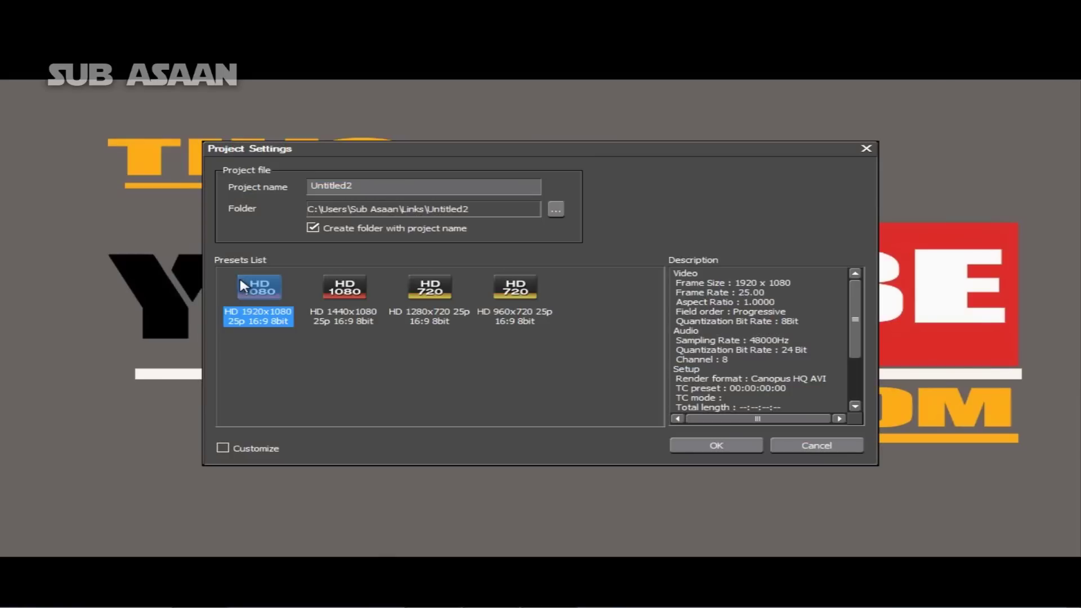
{"action": "left_click", "coordinate": [724, 450]}
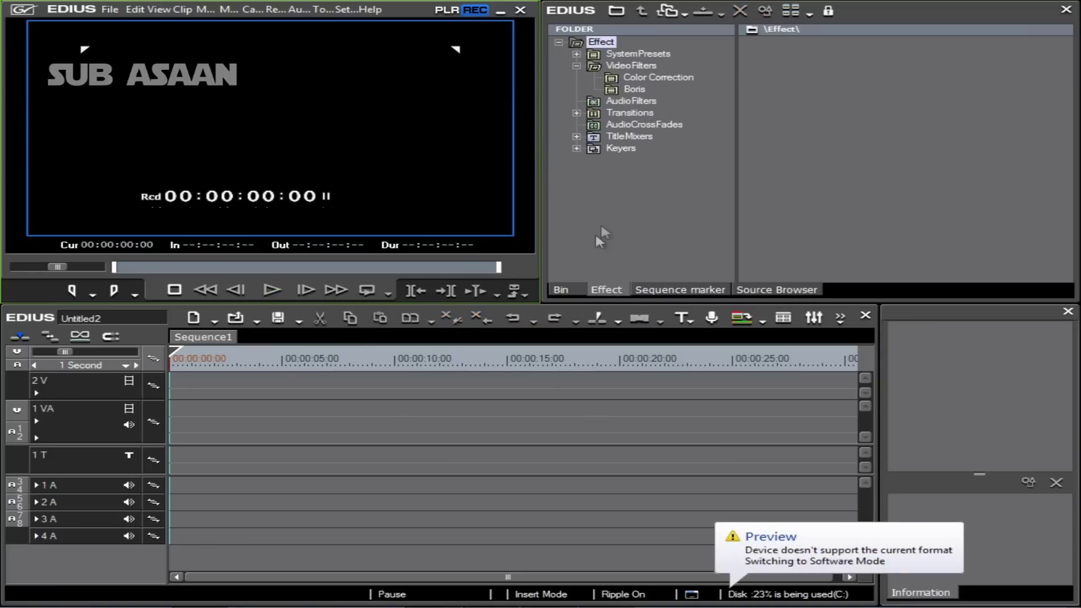
Import the photo starting with 15401048 into the bin and place it at the start of the 1 VA track
{"action": "left_click", "coordinate": [580, 288]}
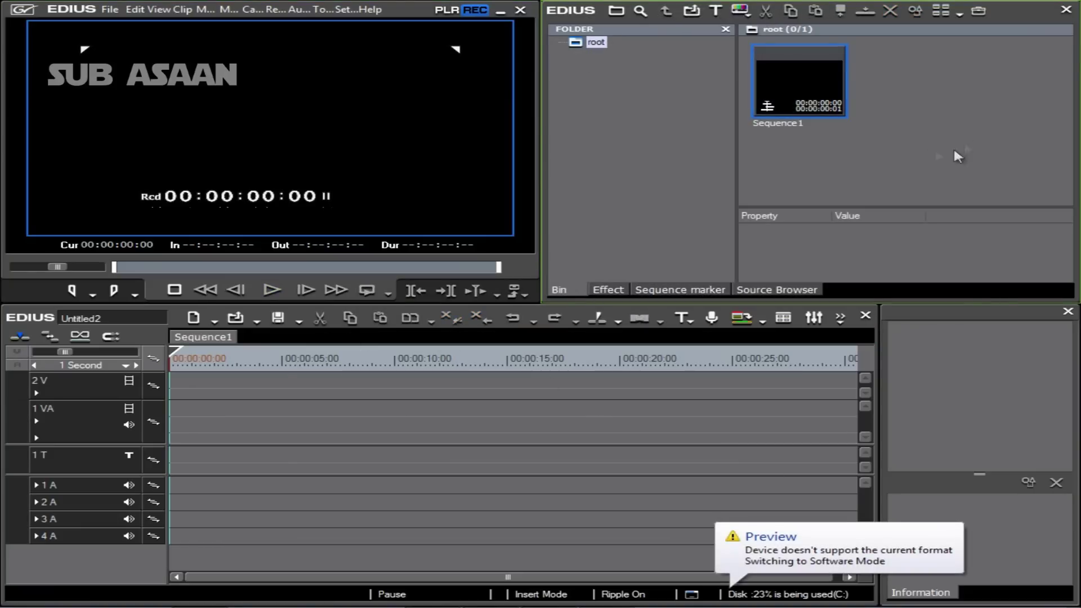
{"action": "double_click", "coordinate": [919, 153]}
{"action": "left_click", "coordinate": [790, 185]}
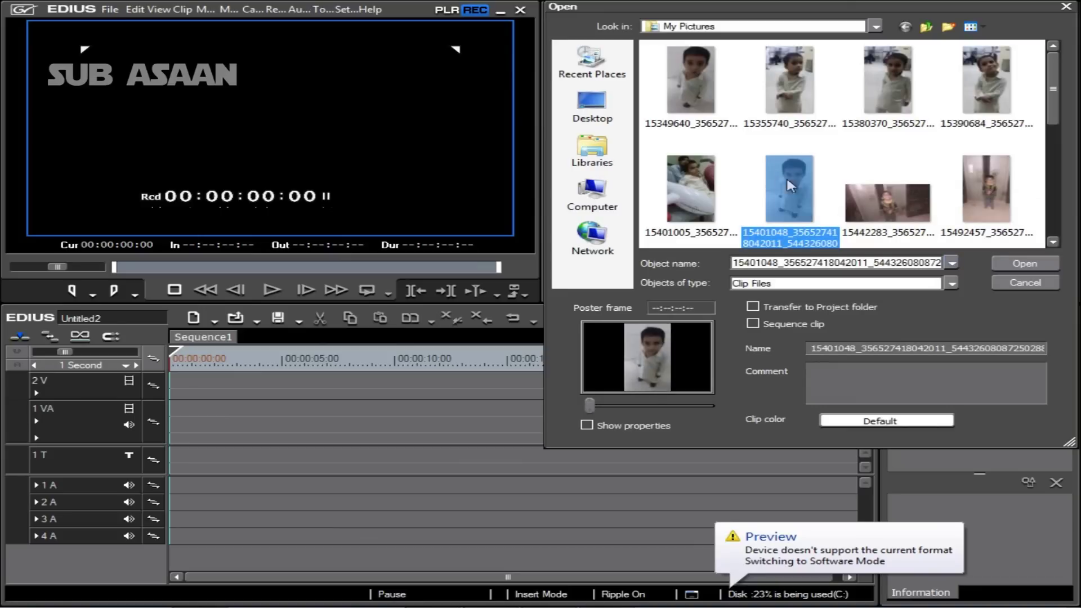
{"action": "left_click", "coordinate": [1026, 264]}
{"action": "left_click_drag", "start_coordinate": [915, 78], "coordinate": [179, 409]}
Turn on Ignore pixel aspect in the first photo's Layouter so it fills the frame
{"action": "double_click", "coordinate": [947, 501]}
{"action": "scroll", "coordinate": [800, 229], "scroll_direction": "down", "scroll_amount": 5}
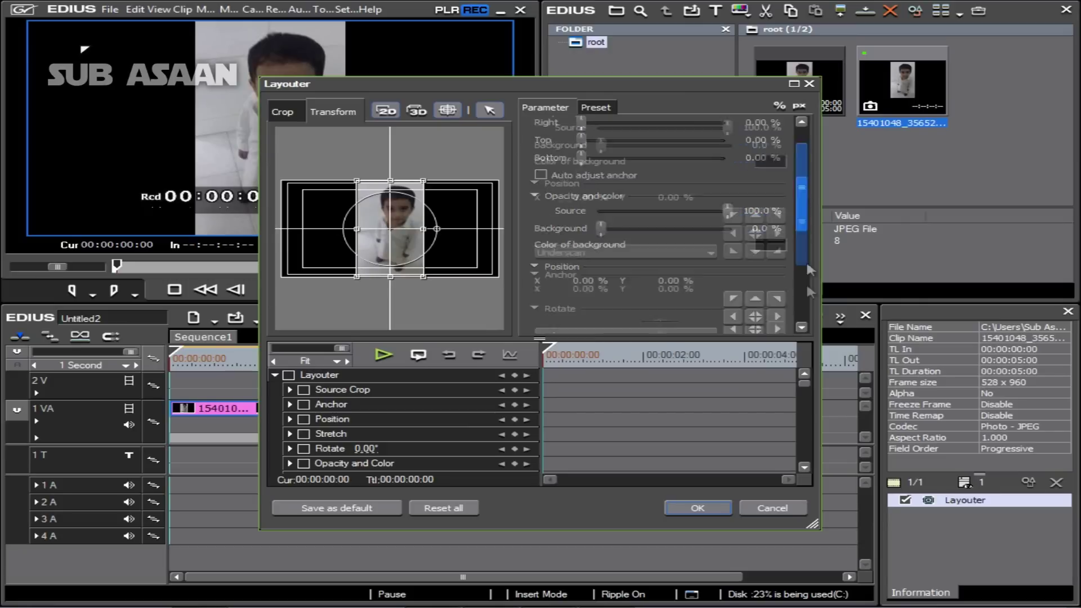
{"action": "left_click", "coordinate": [552, 287]}
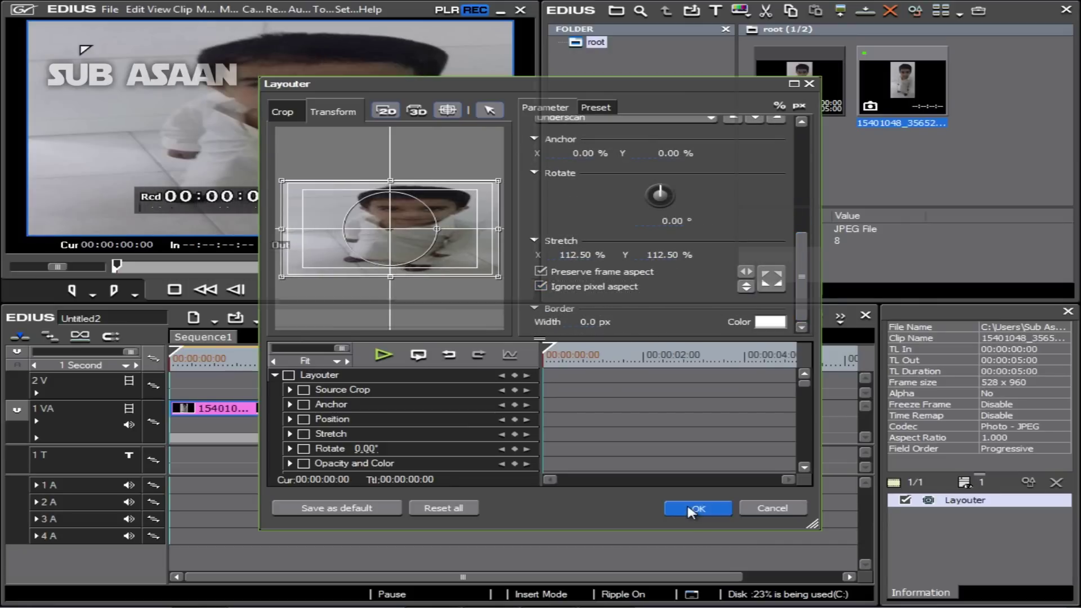
{"action": "left_click", "coordinate": [697, 508]}
Import the photo starting with 15390684 and place it directly after the first clip on the 1 VA track
{"action": "double_click", "coordinate": [963, 170]}
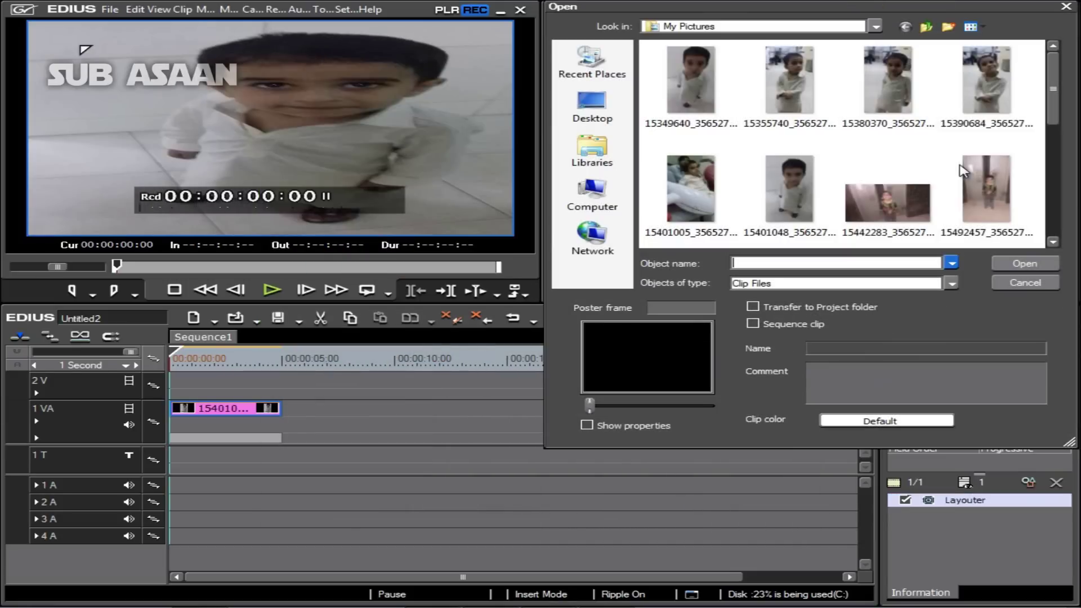
{"action": "double_click", "coordinate": [997, 84]}
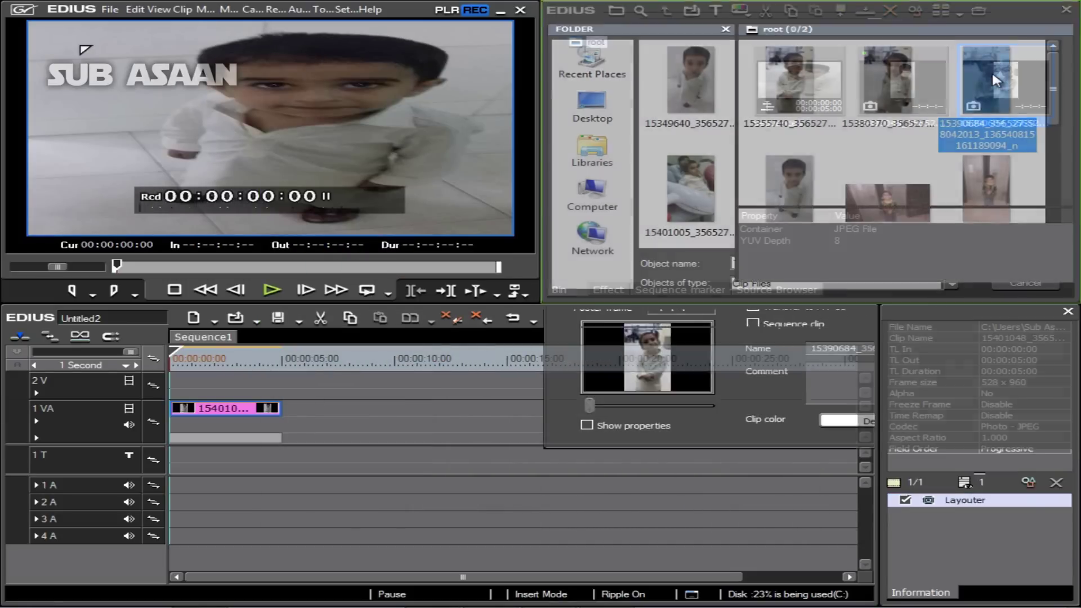
{"action": "left_click_drag", "start_coordinate": [1002, 87], "coordinate": [293, 420]}
Turn on Ignore pixel aspect in the second photo's Layouter so it fills the frame
{"action": "double_click", "coordinate": [315, 416]}
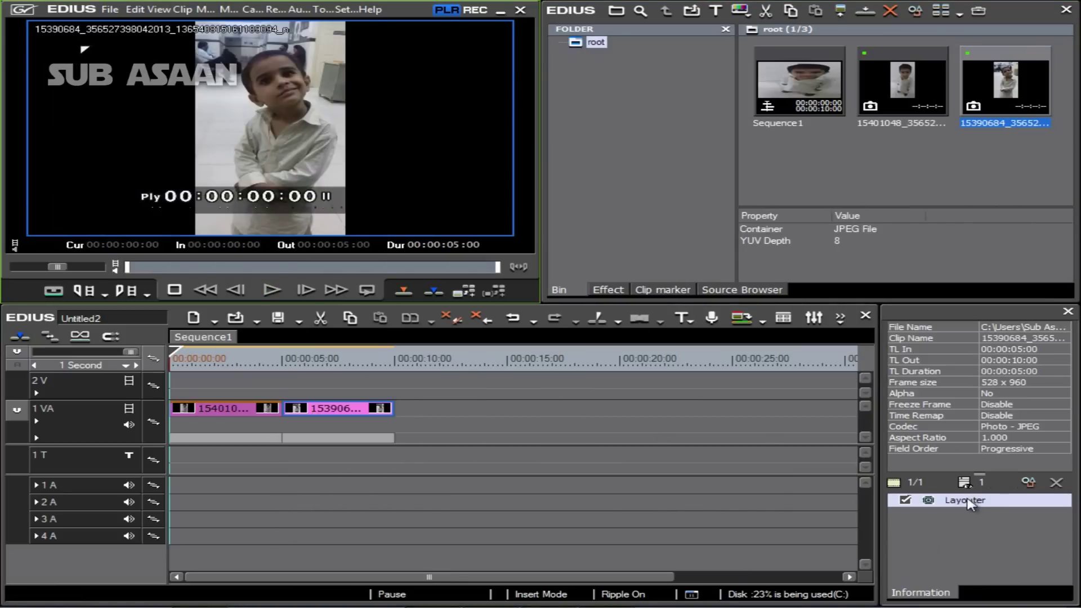
{"action": "double_click", "coordinate": [965, 501]}
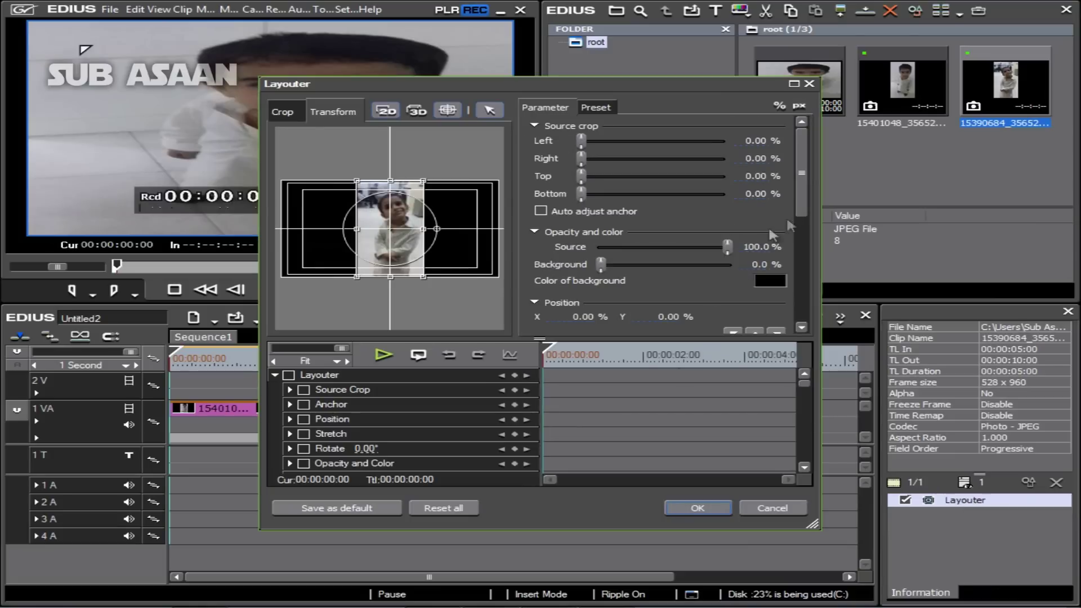
{"action": "scroll", "coordinate": [802, 239], "scroll_direction": "down", "scroll_amount": 5}
{"action": "left_click", "coordinate": [551, 288]}
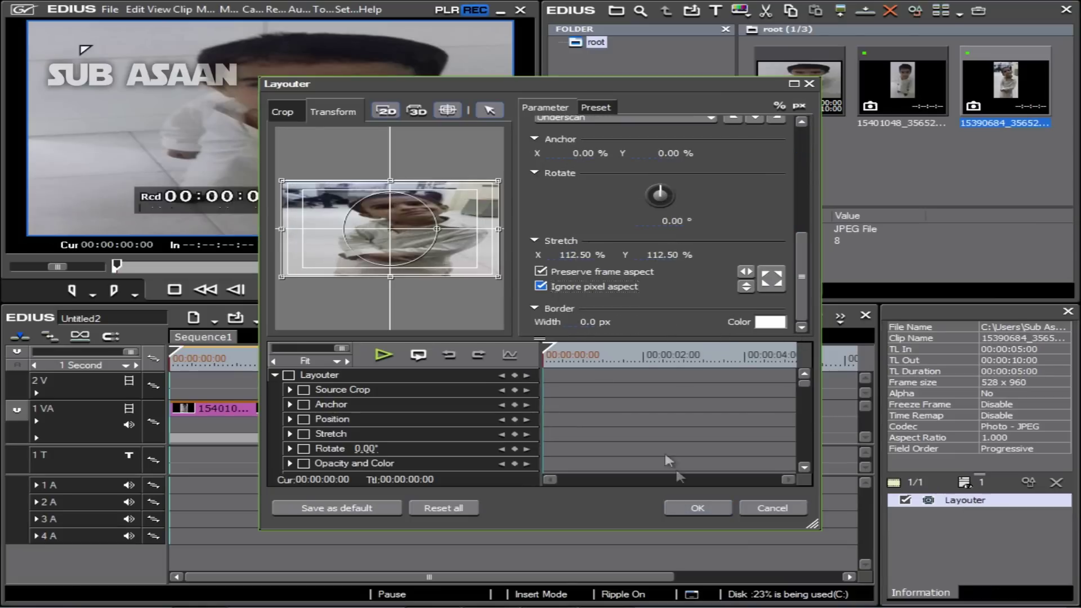
{"action": "left_click", "coordinate": [697, 508]}
Apply the Boris FX 10 FL video filter to the first photo clip on the timeline
{"action": "left_click", "coordinate": [607, 289]}
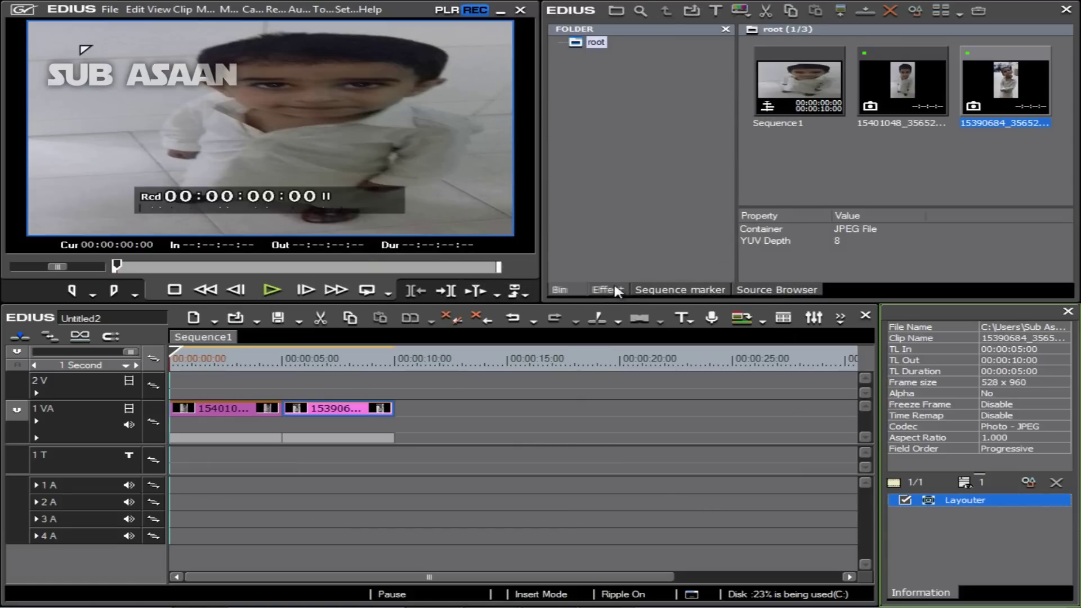
{"action": "left_click", "coordinate": [630, 89]}
{"action": "left_click_drag", "start_coordinate": [785, 63], "coordinate": [281, 414]}
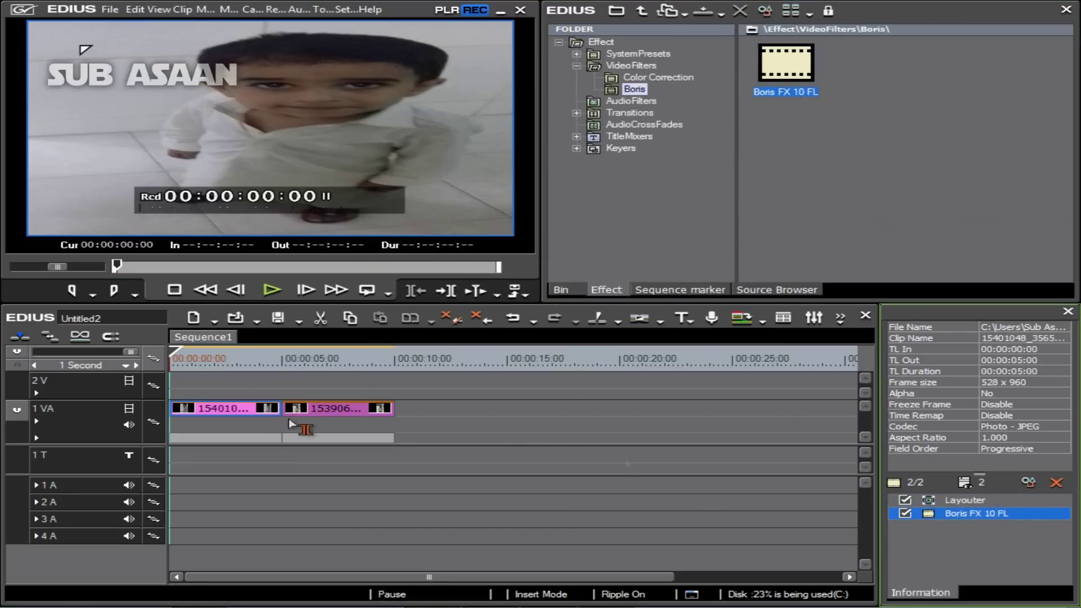
Open the first clip's Boris FX 10 FL editor and add the Hollywood FX 4.6 filter to its video track
{"action": "double_click", "coordinate": [970, 513]}
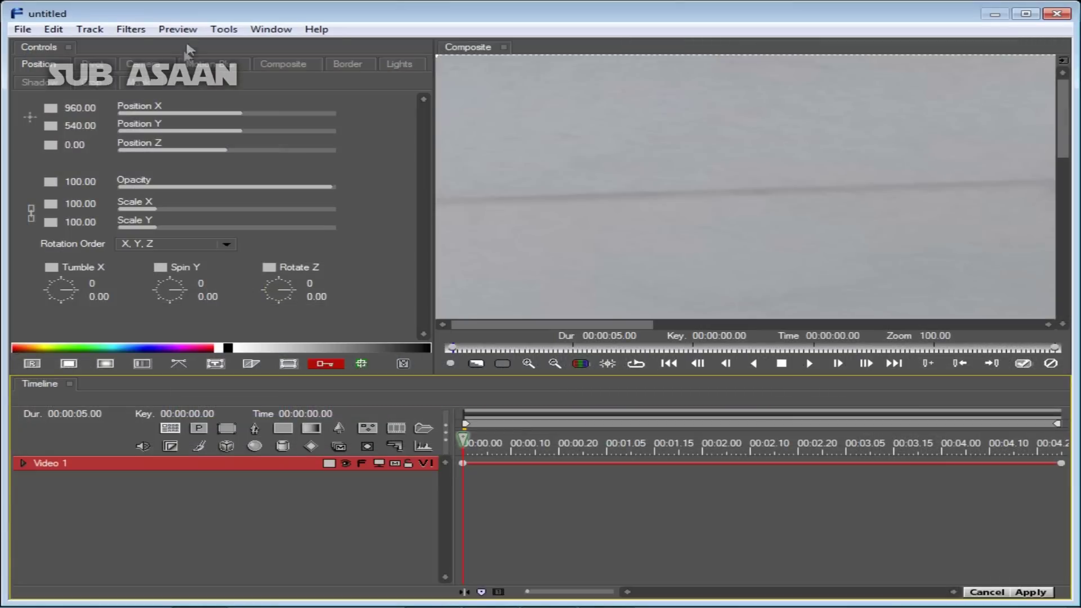
{"action": "left_click", "coordinate": [130, 29]}
{"action": "mouse_move", "coordinate": [157, 169]}
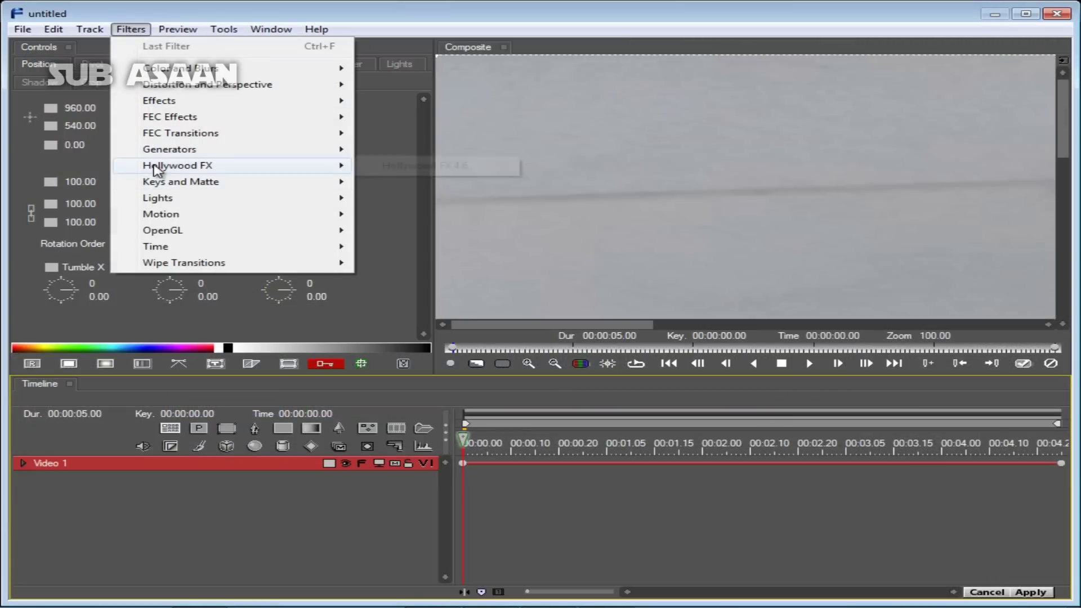
{"action": "left_click", "coordinate": [417, 167]}
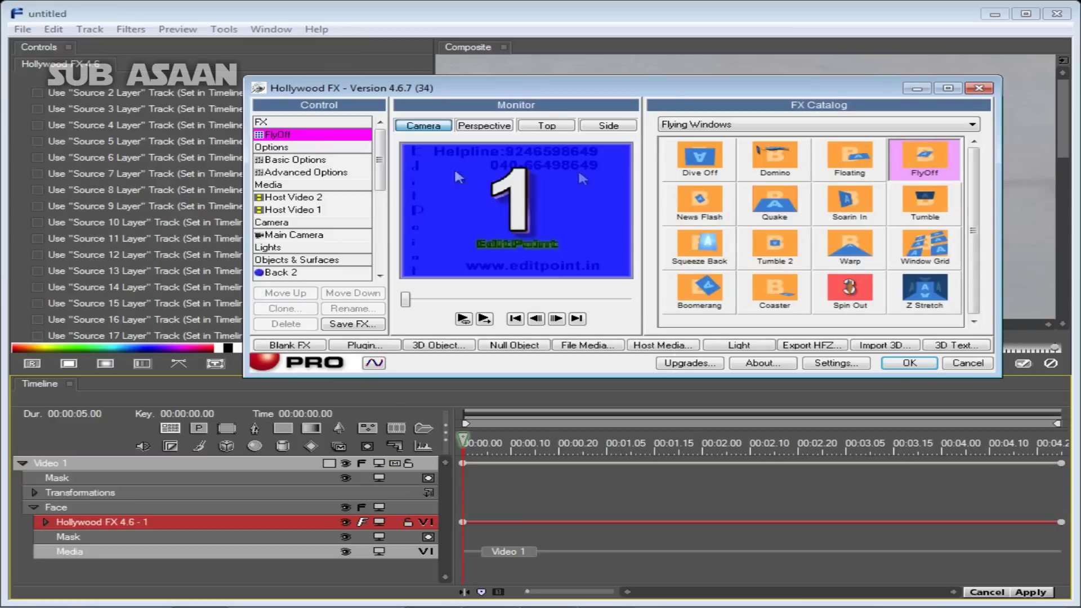
Preview the five EditPoint Jaimala effects in the EDITPOINT-3DEffectsVol-51 category of the Hollywood FX catalog
{"action": "left_click", "coordinate": [973, 126]}
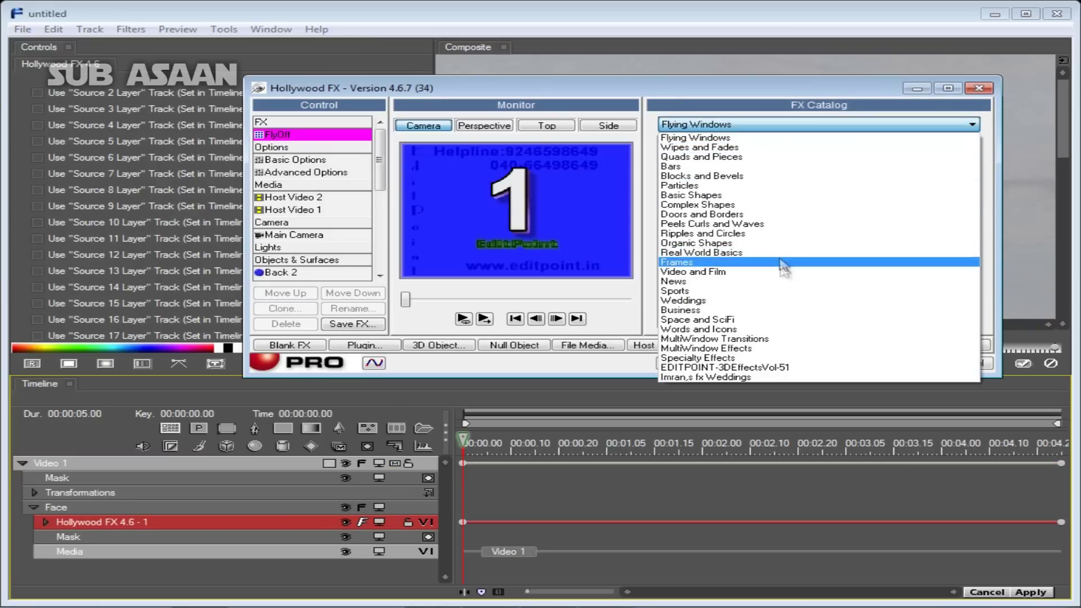
{"action": "left_click", "coordinate": [757, 368]}
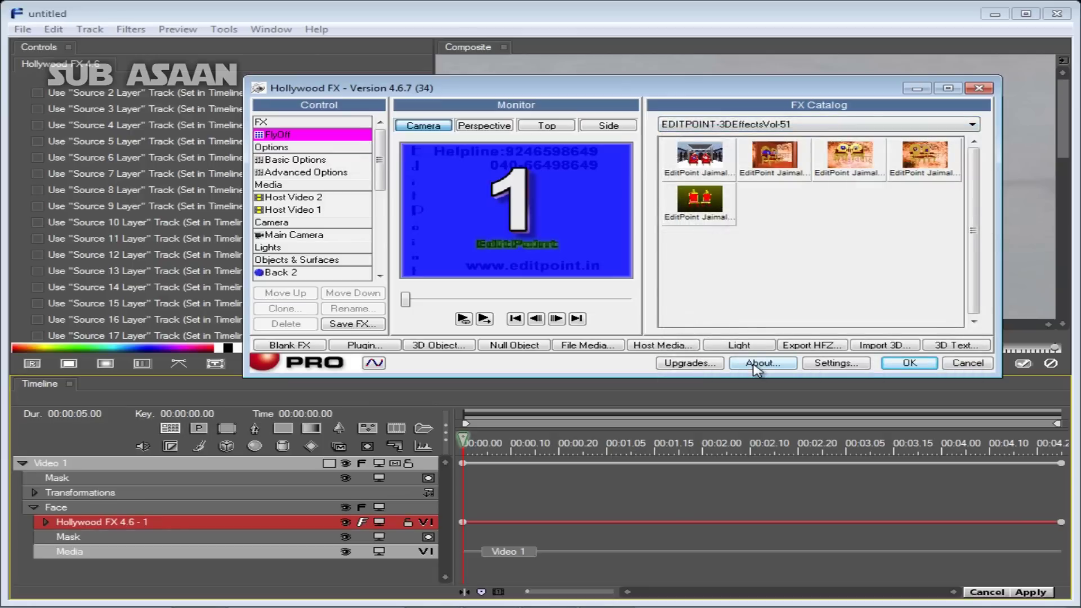
{"action": "left_click", "coordinate": [713, 163]}
{"action": "left_click", "coordinate": [484, 319]}
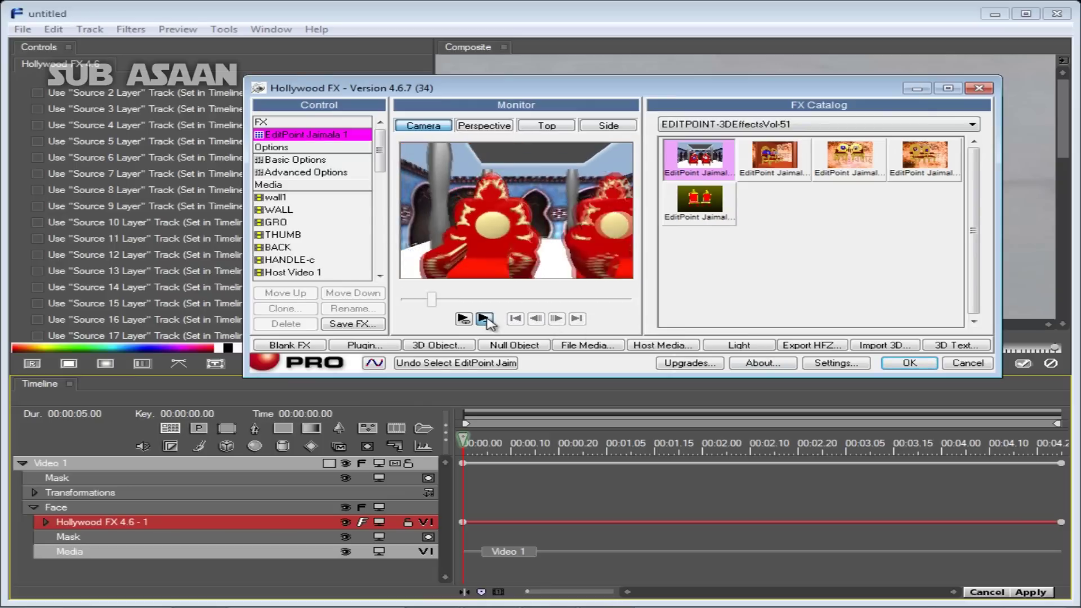
{"action": "left_click", "coordinate": [774, 160]}
{"action": "left_click", "coordinate": [774, 160]}
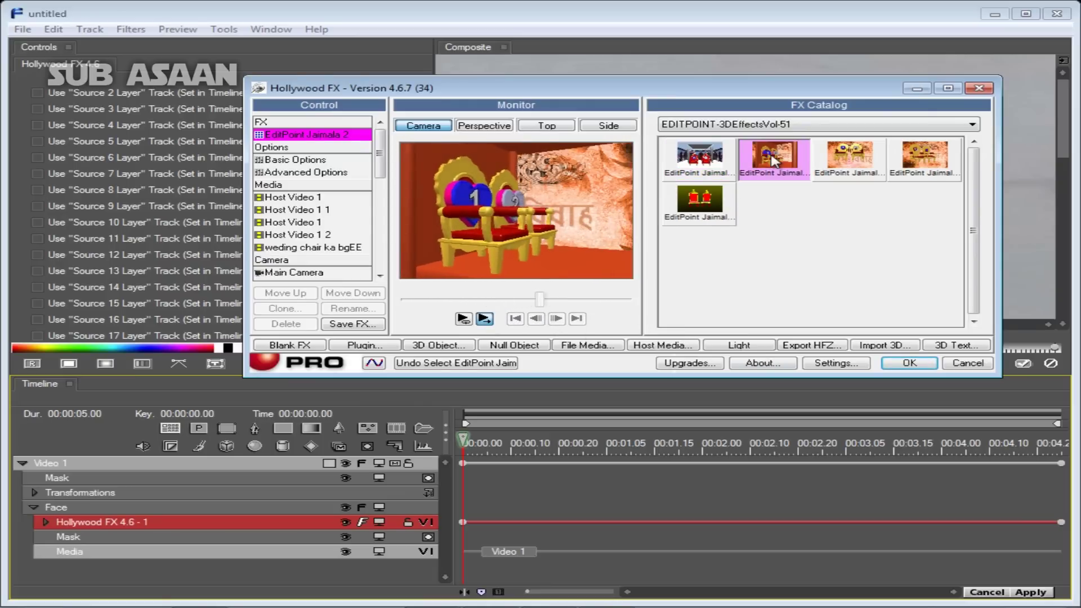
{"action": "left_click", "coordinate": [484, 319]}
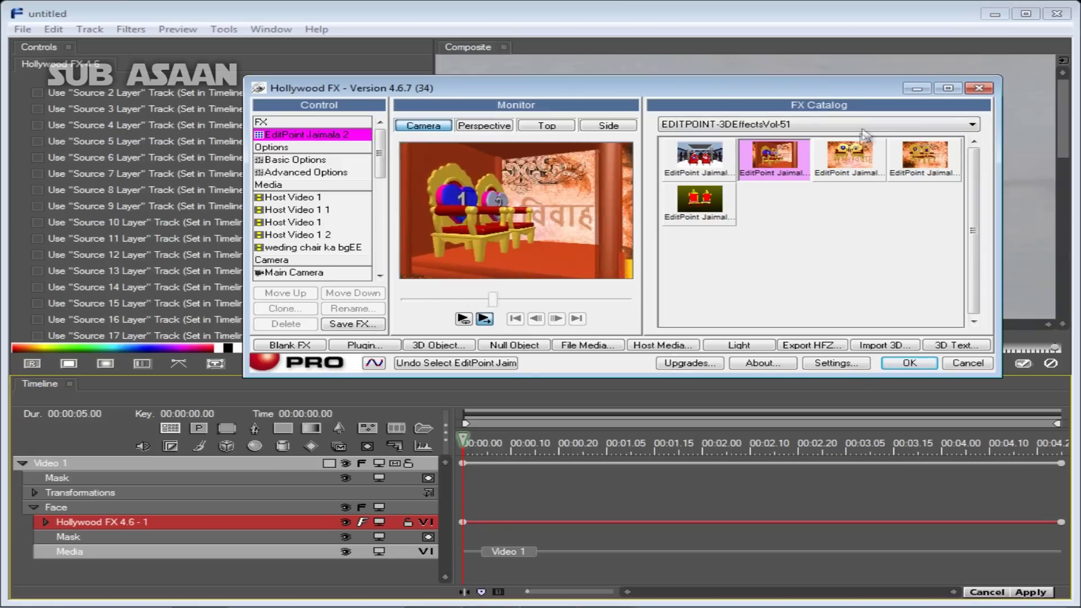
{"action": "left_click", "coordinate": [849, 156]}
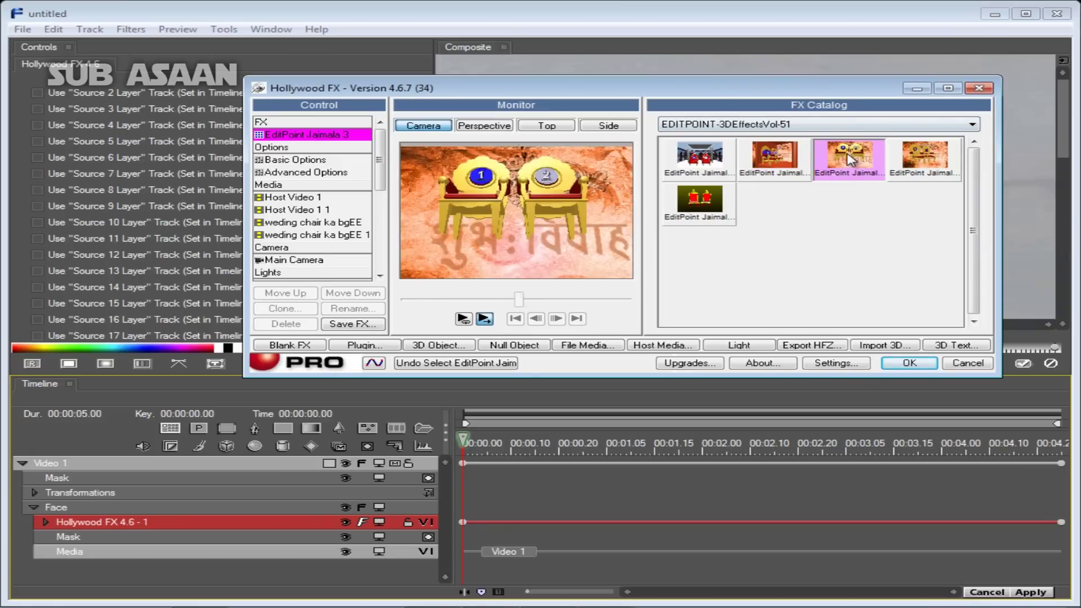
{"action": "left_click", "coordinate": [484, 320]}
{"action": "left_click", "coordinate": [925, 163]}
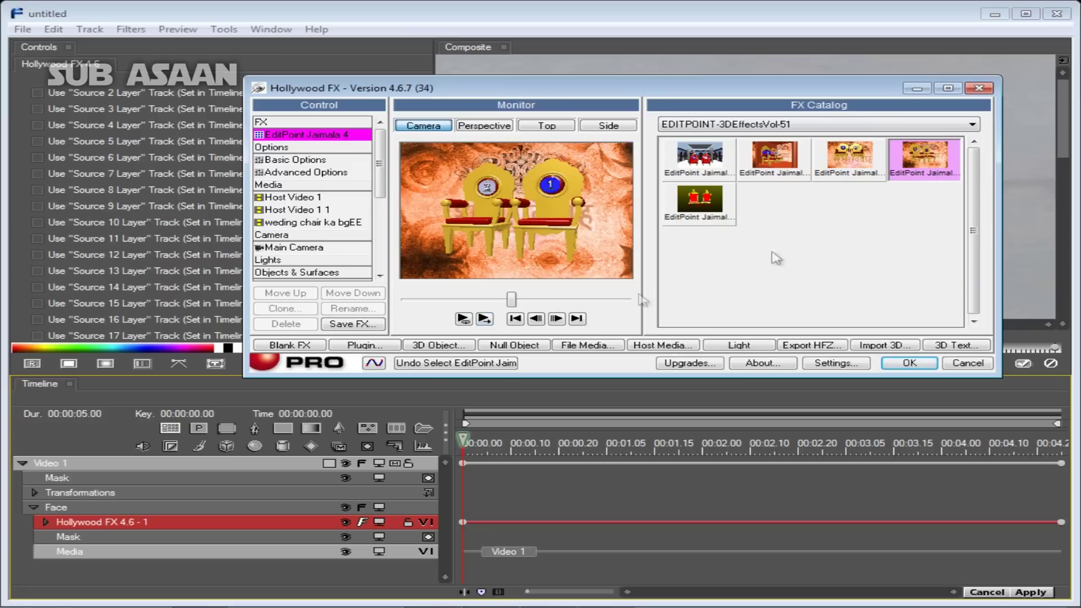
{"action": "left_click", "coordinate": [480, 322]}
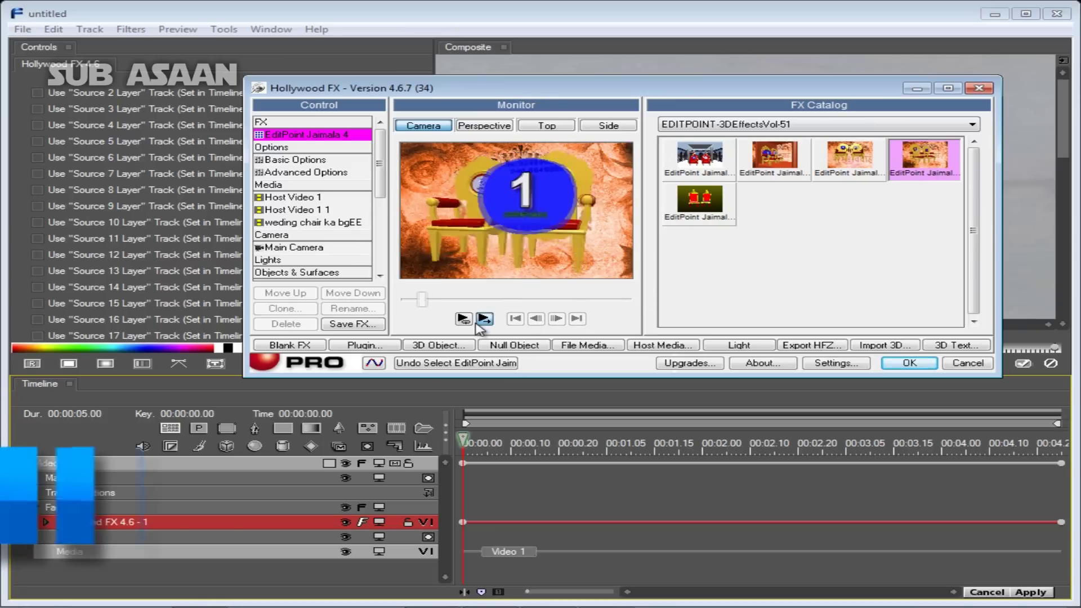
{"action": "left_click", "coordinate": [701, 199]}
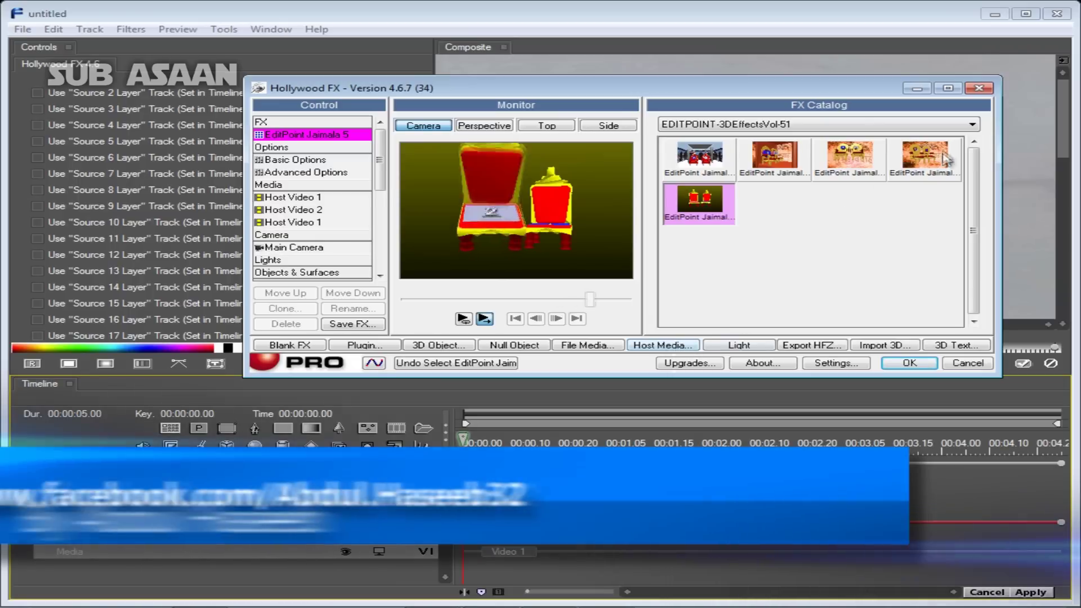
Switch the FX catalog to the Imran,s fx Weddings category and preview its Wedding 23, 27 and 39 effects
{"action": "left_click", "coordinate": [977, 128]}
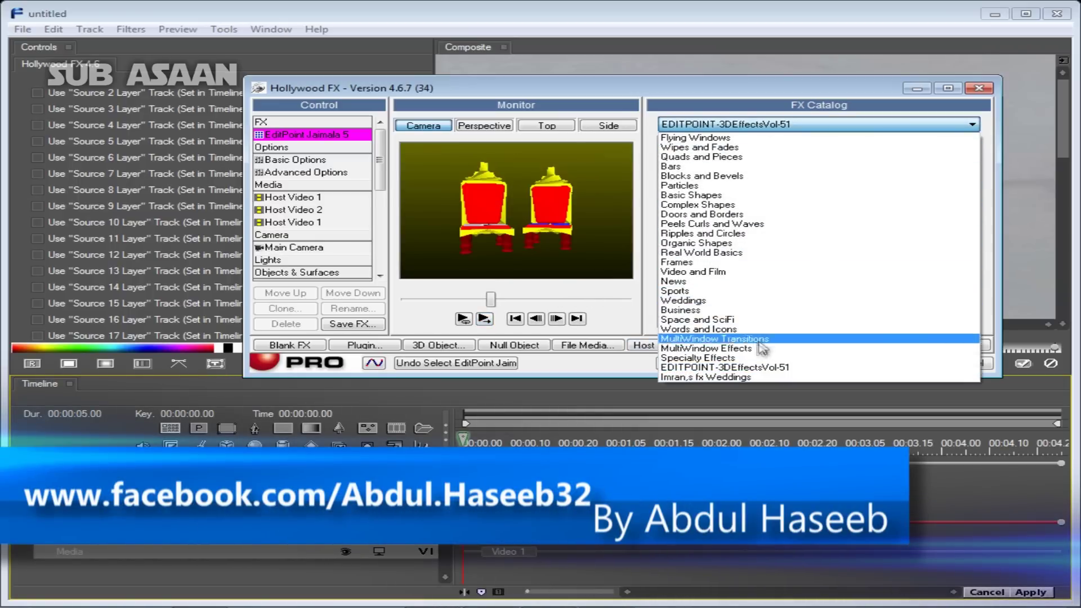
{"action": "left_click", "coordinate": [717, 378]}
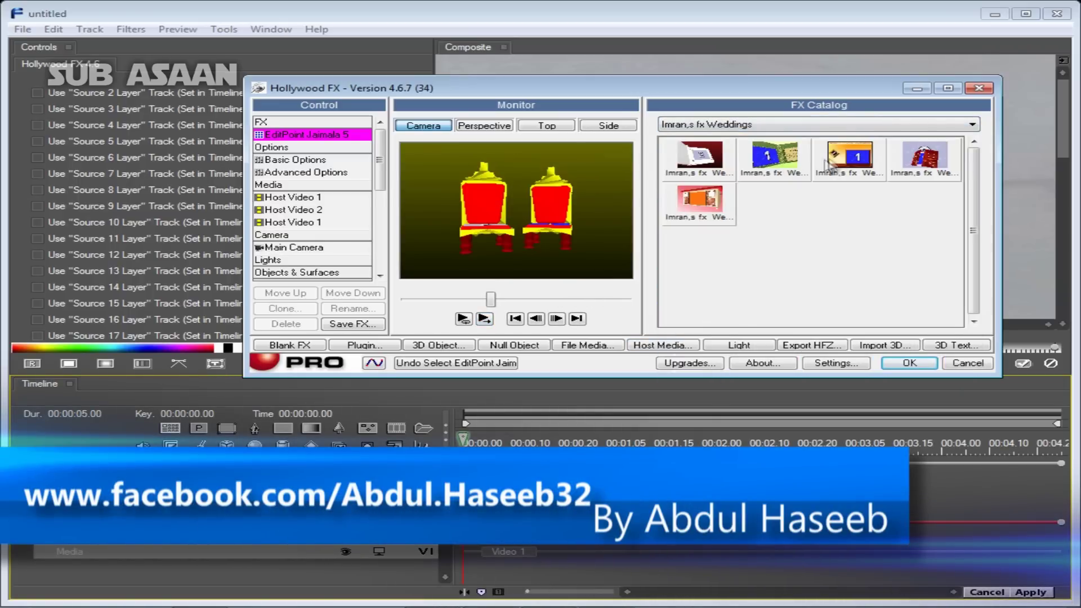
{"action": "left_click", "coordinate": [847, 165]}
{"action": "left_click", "coordinate": [483, 319]}
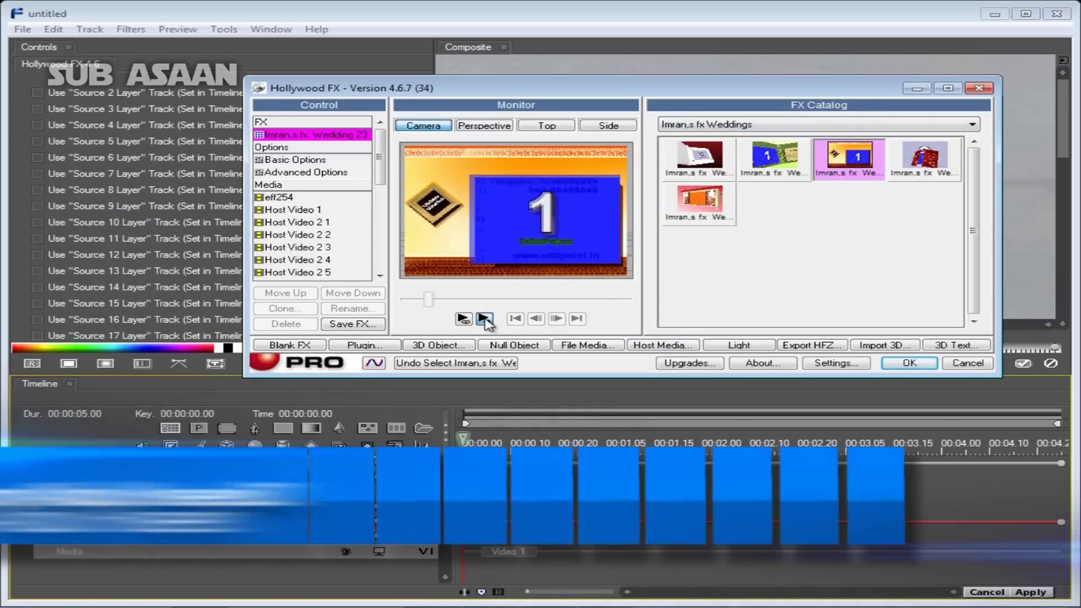
{"action": "left_click", "coordinate": [924, 164]}
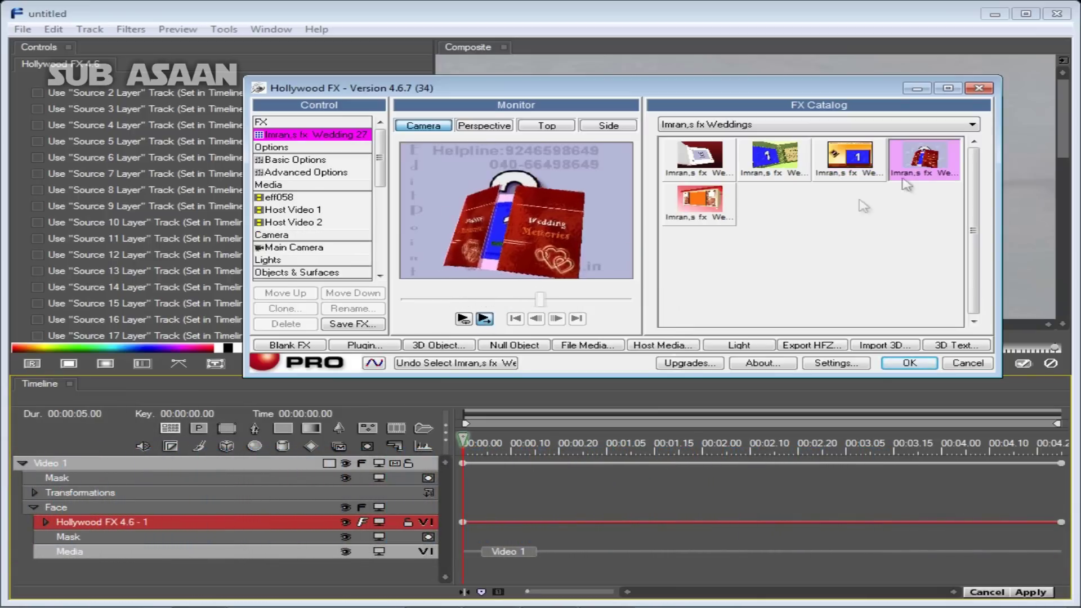
{"action": "left_click", "coordinate": [729, 199]}
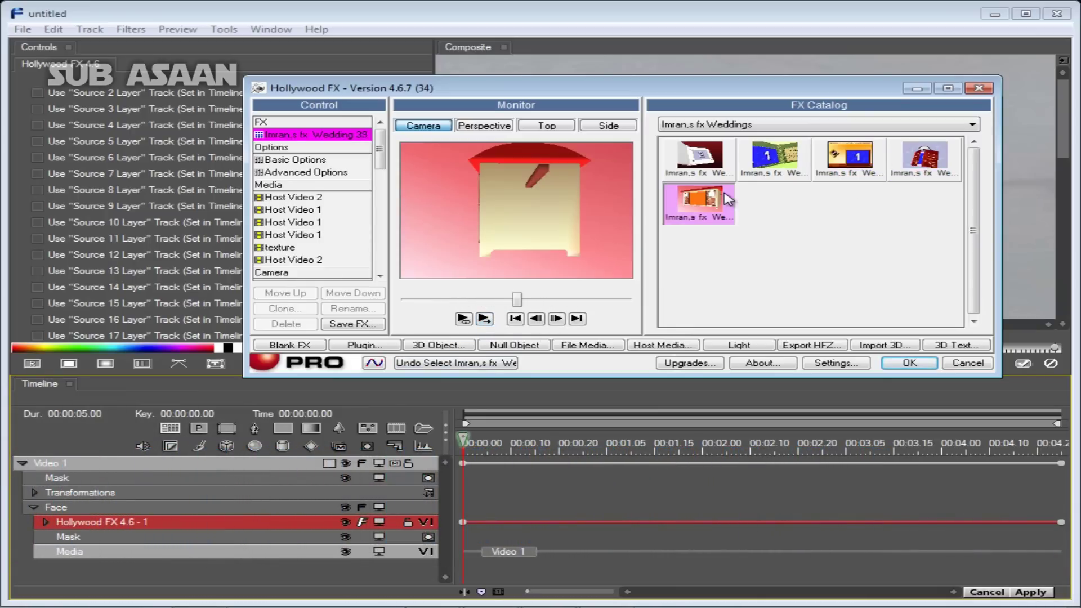
{"action": "left_click", "coordinate": [485, 319]}
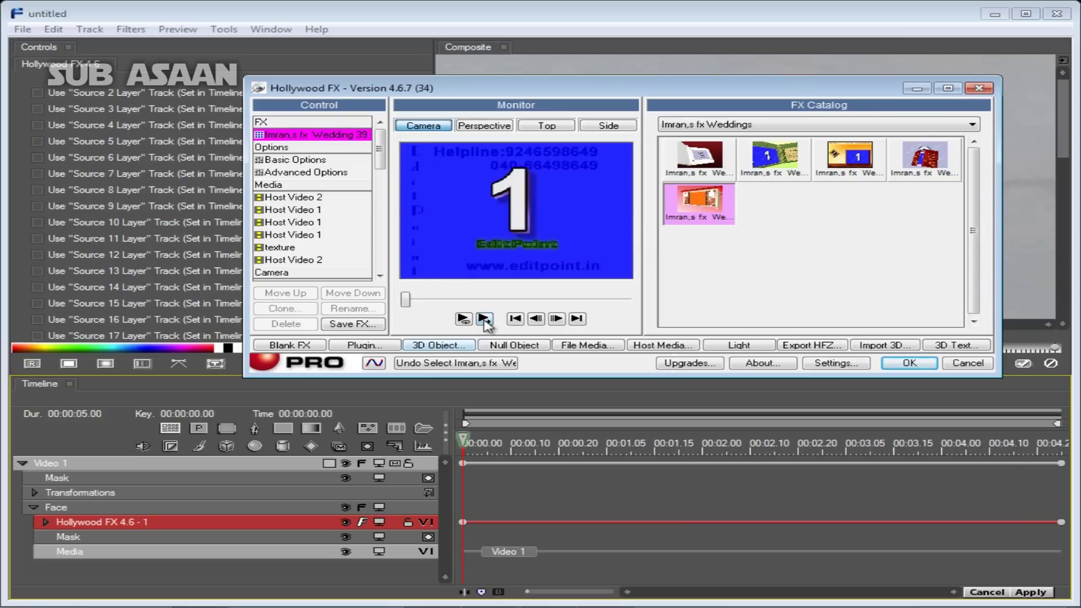
Preview the Wedding 13 and 02 effects of the Imran,s fx Weddings category and replay Wedding 23 and 27 for comparison
{"action": "left_click", "coordinate": [766, 167]}
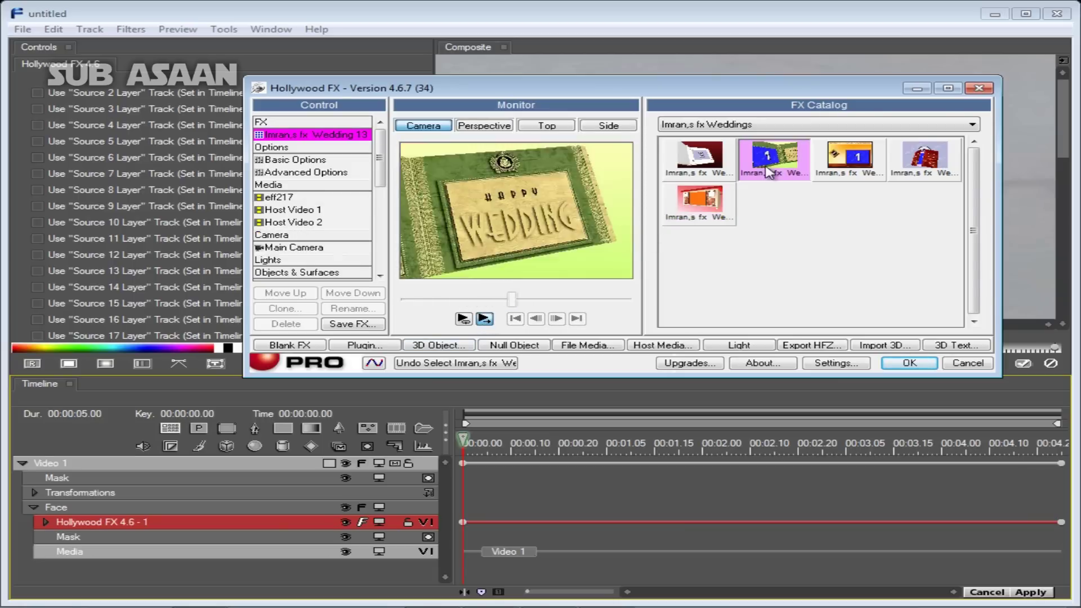
{"action": "left_click", "coordinate": [701, 162]}
{"action": "left_click", "coordinate": [484, 319]}
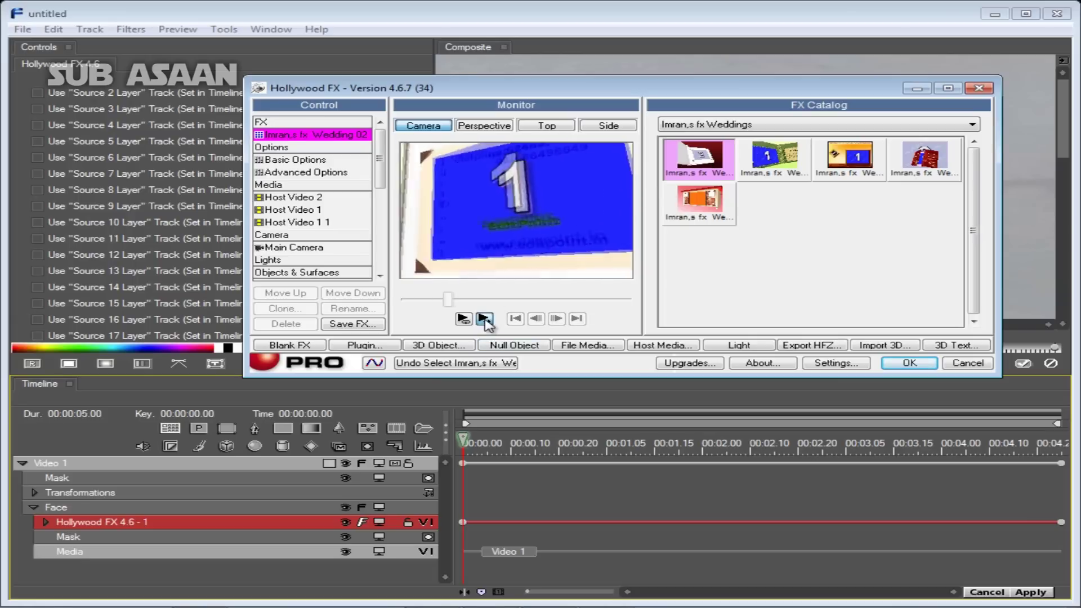
{"action": "left_click", "coordinate": [844, 165]}
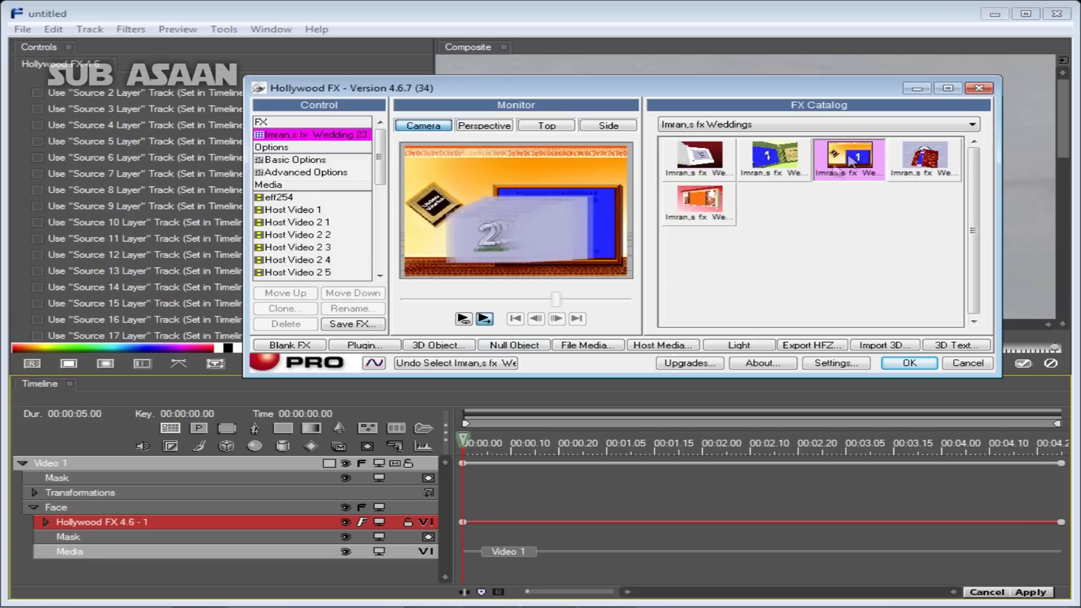
{"action": "left_click", "coordinate": [484, 319]}
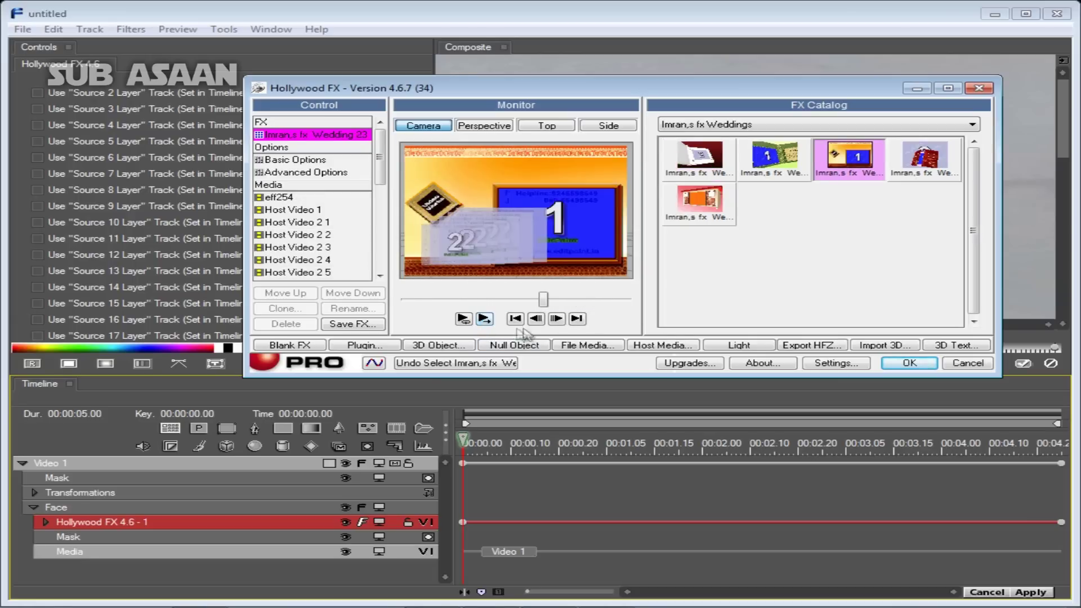
{"action": "left_click", "coordinate": [483, 319]}
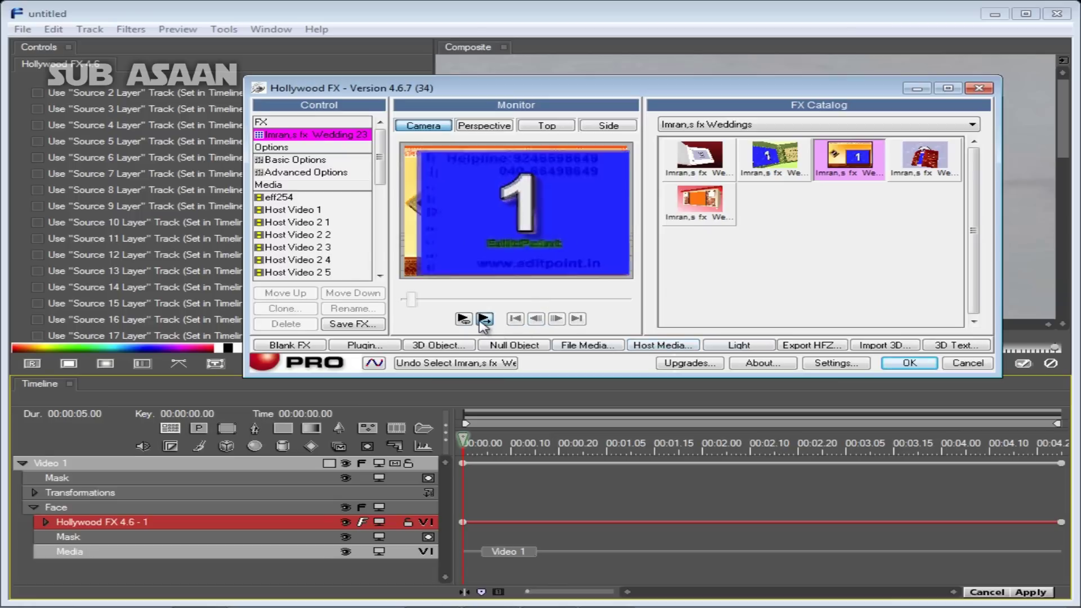
{"action": "left_click", "coordinate": [707, 161]}
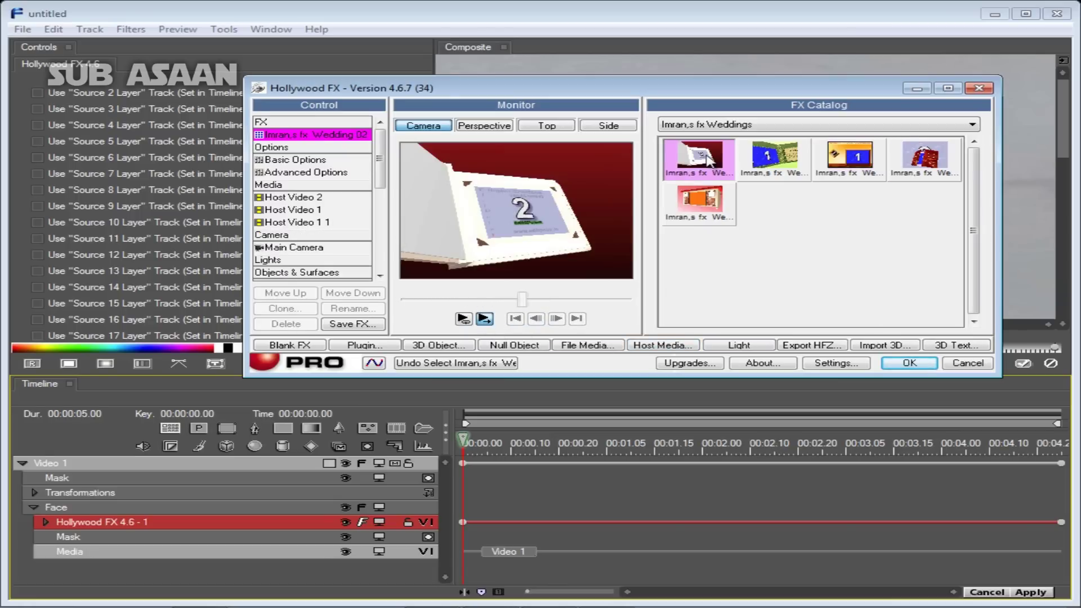
{"action": "left_click", "coordinate": [515, 301]}
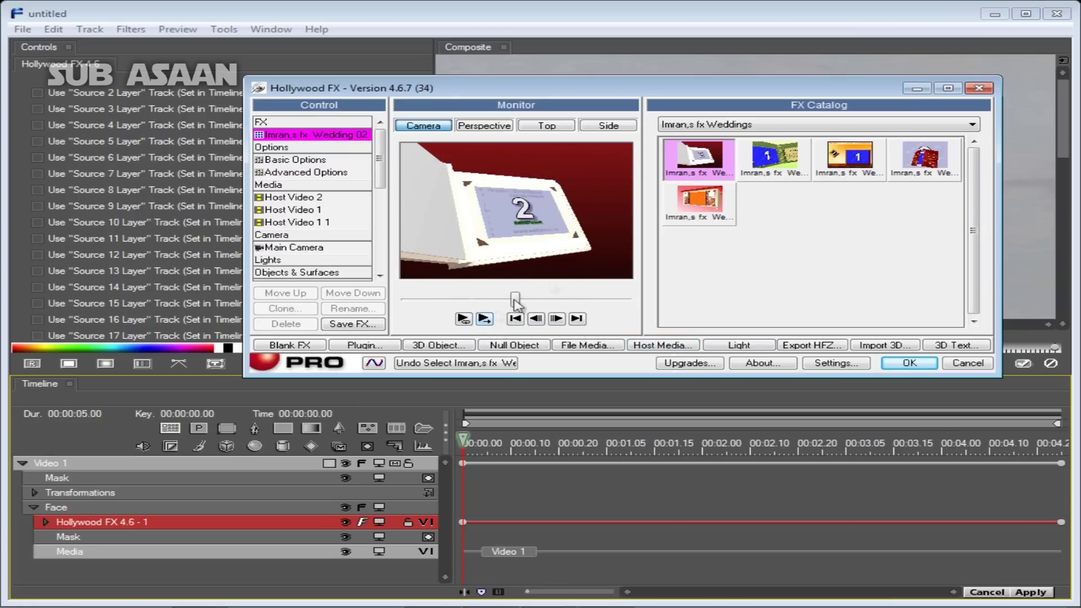
{"action": "left_click", "coordinate": [939, 162]}
{"action": "left_click", "coordinate": [484, 318]}
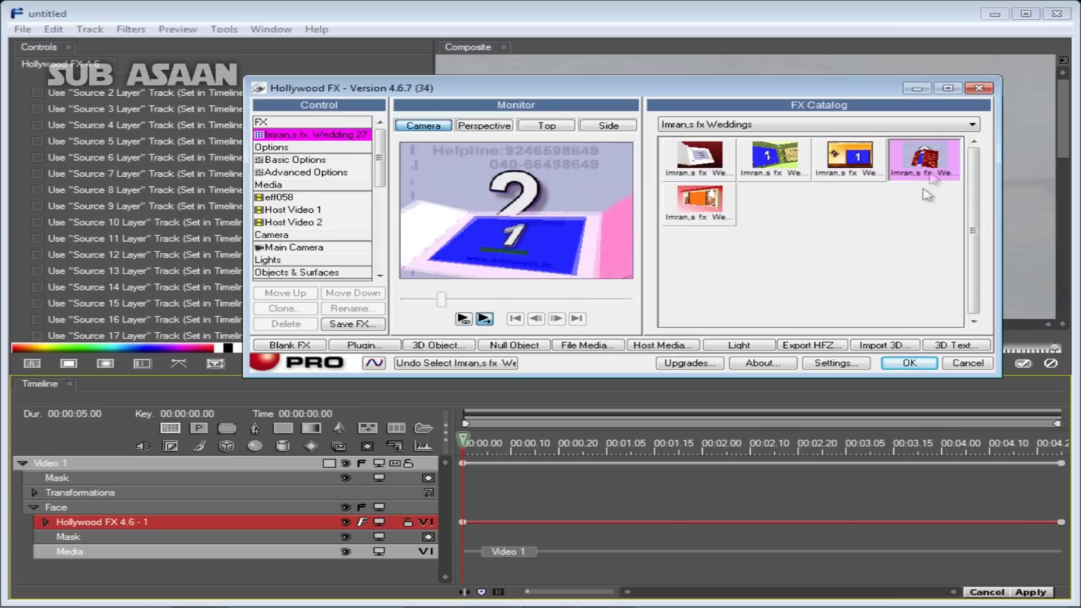
Choose EditPoint Jaimala 1 from the EDITPOINT-3DEffectsVol-51 category as the Hollywood FX effect and confirm it
{"action": "left_click", "coordinate": [972, 124]}
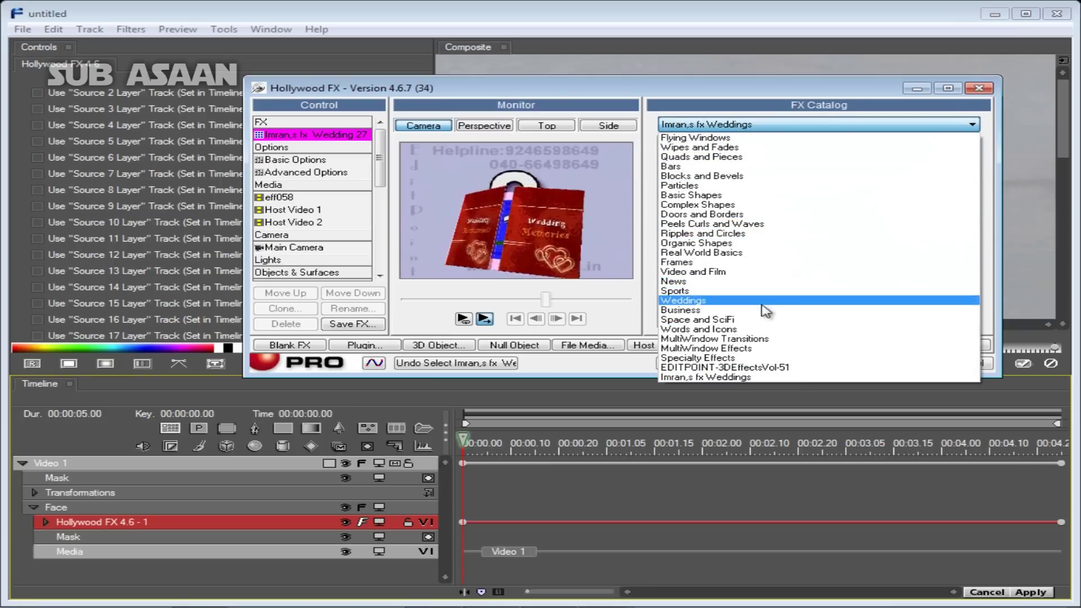
{"action": "left_click", "coordinate": [730, 367]}
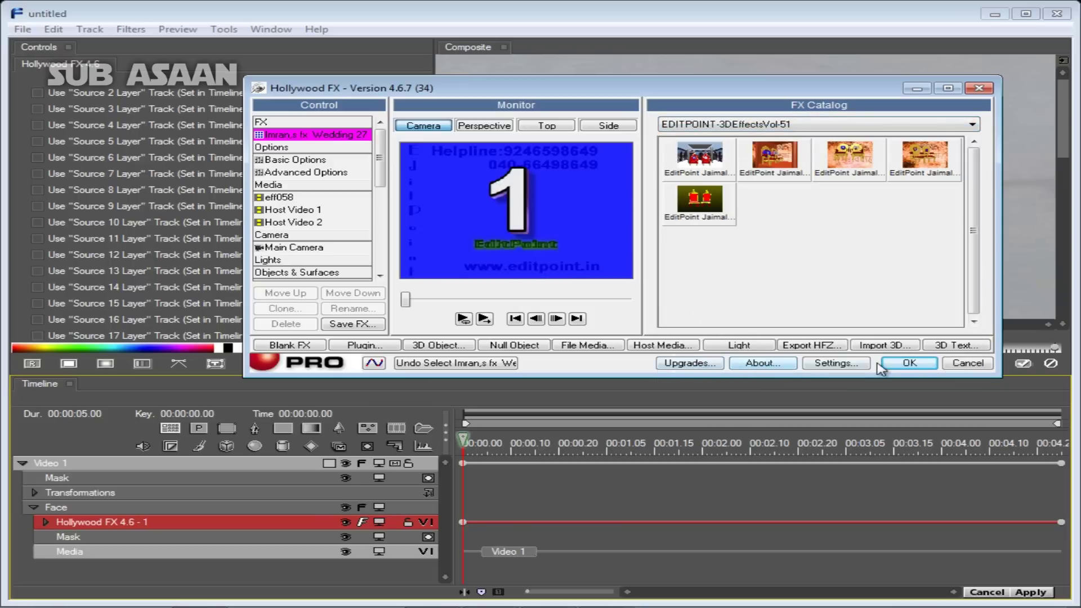
{"action": "left_click", "coordinate": [713, 176]}
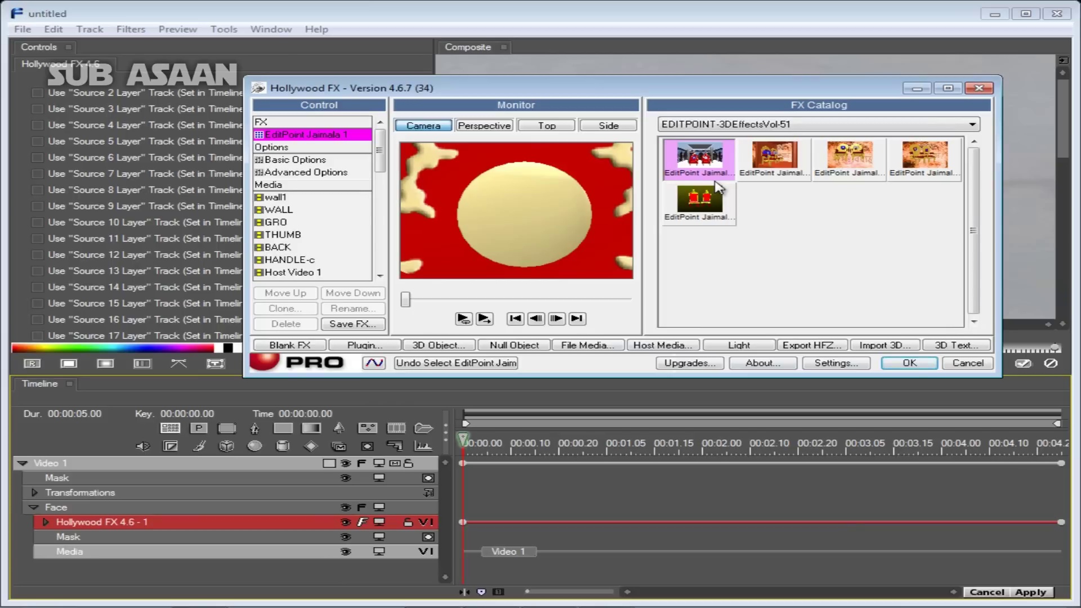
{"action": "left_click", "coordinate": [907, 363]}
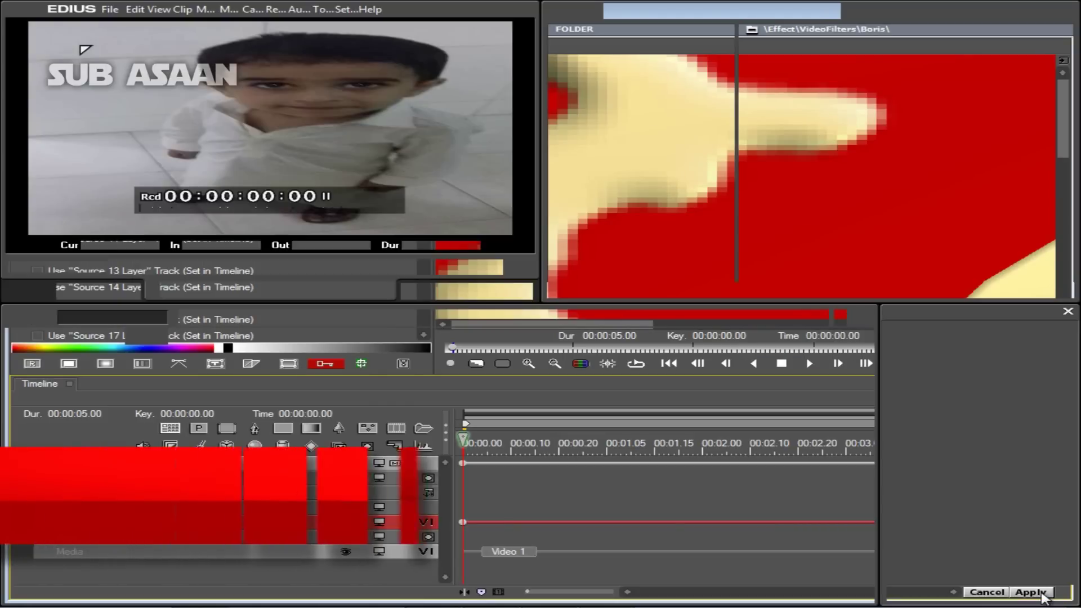